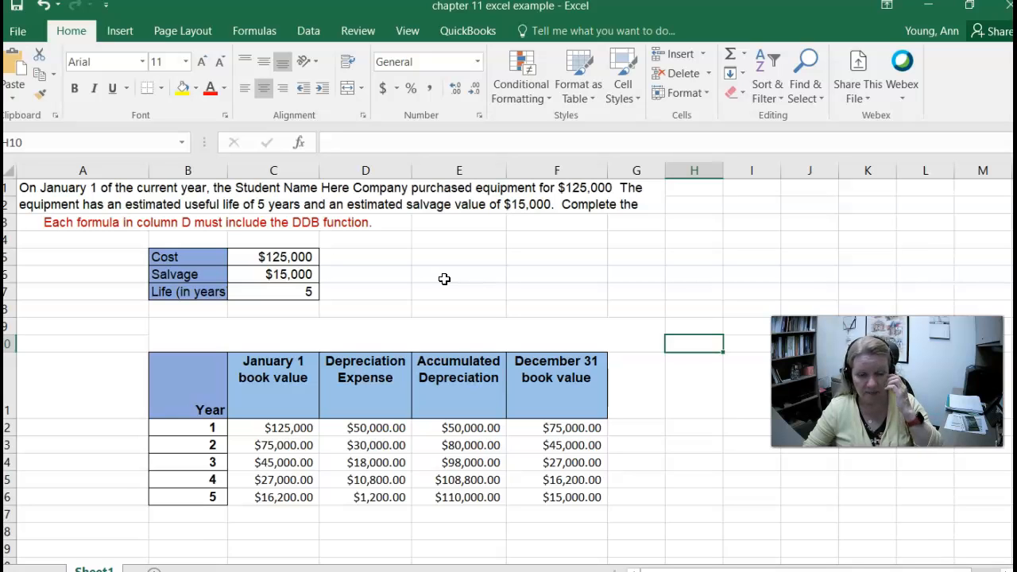
Clear the schedule values for Years 2 to 5 in C13:F16 and the Year 1 depreciation expense in D12
drag(575, 499, 270, 445)
key(Delete)
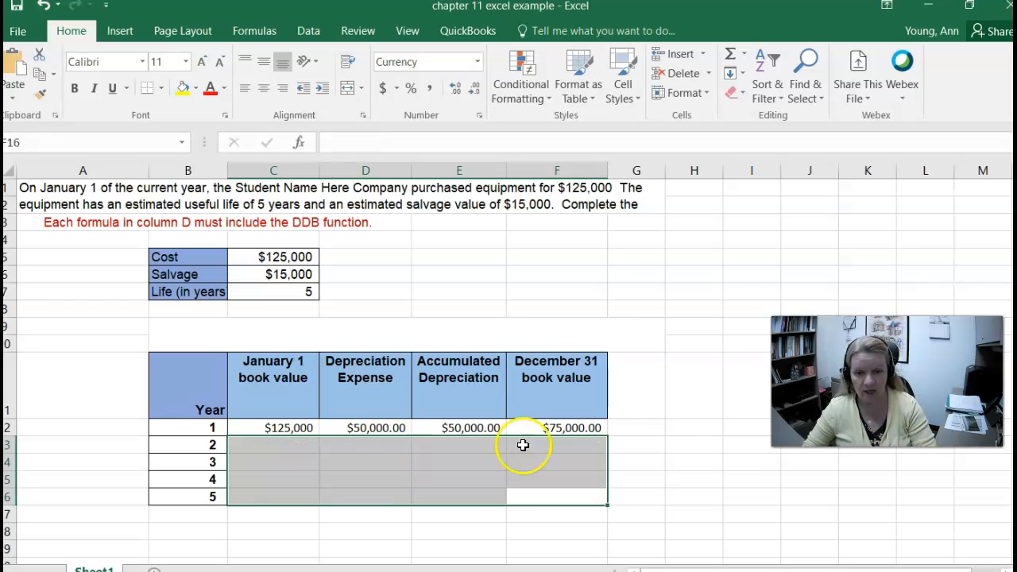
click(751, 449)
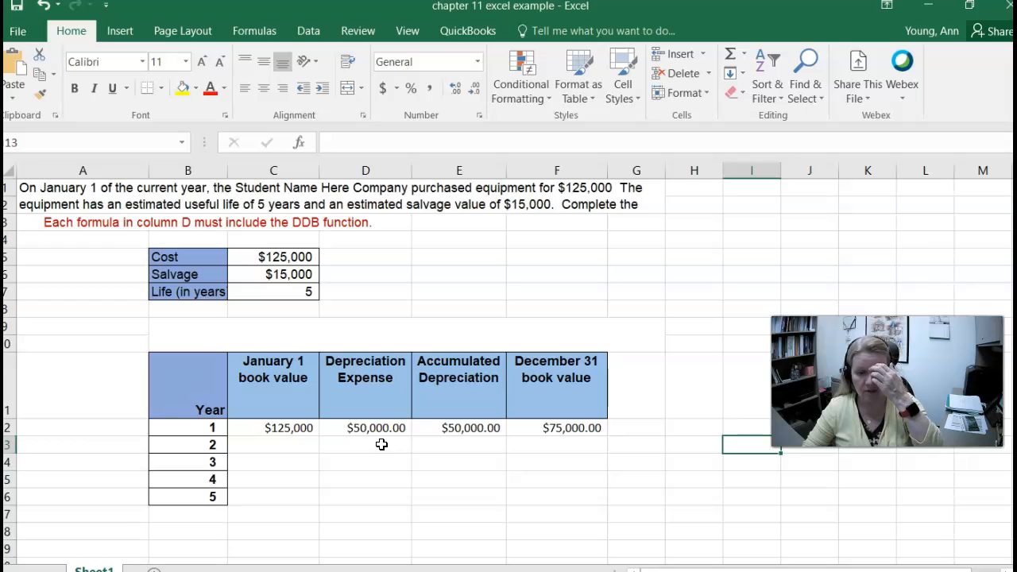
click(376, 428)
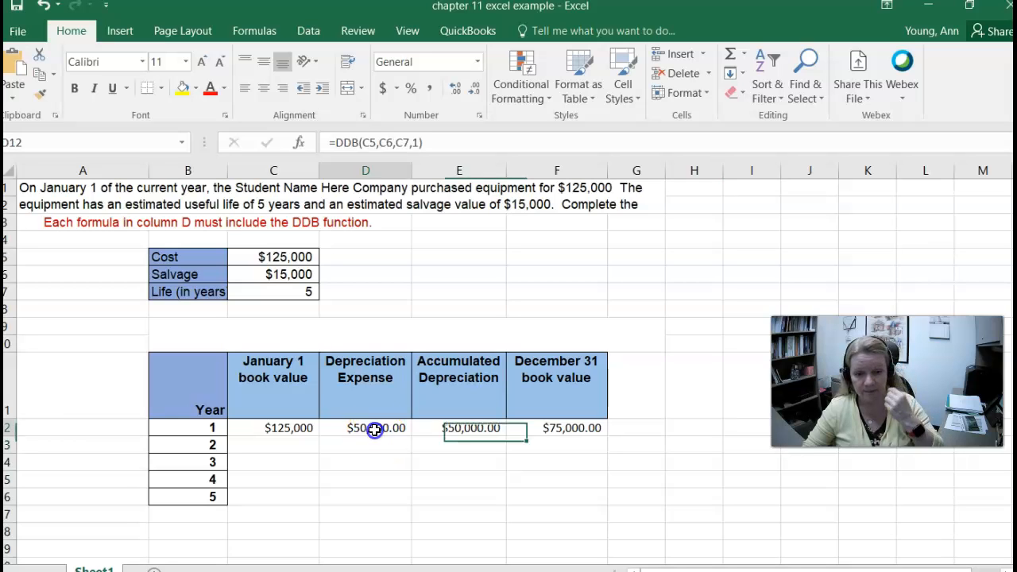
key(Delete)
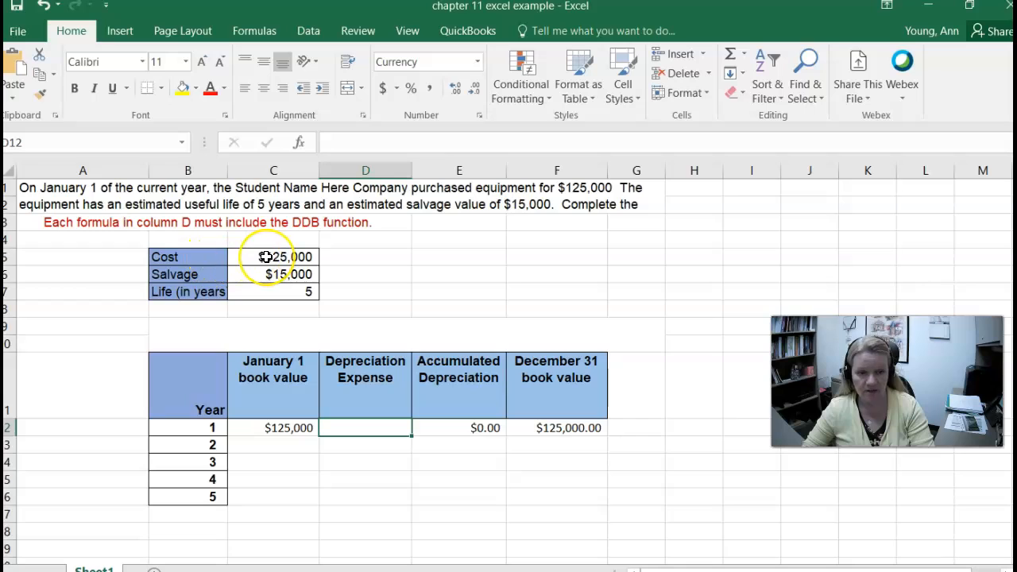
Replace the Year 1 January 1 book value in C12 with a reference to the equipment cost, =C5
click(261, 427)
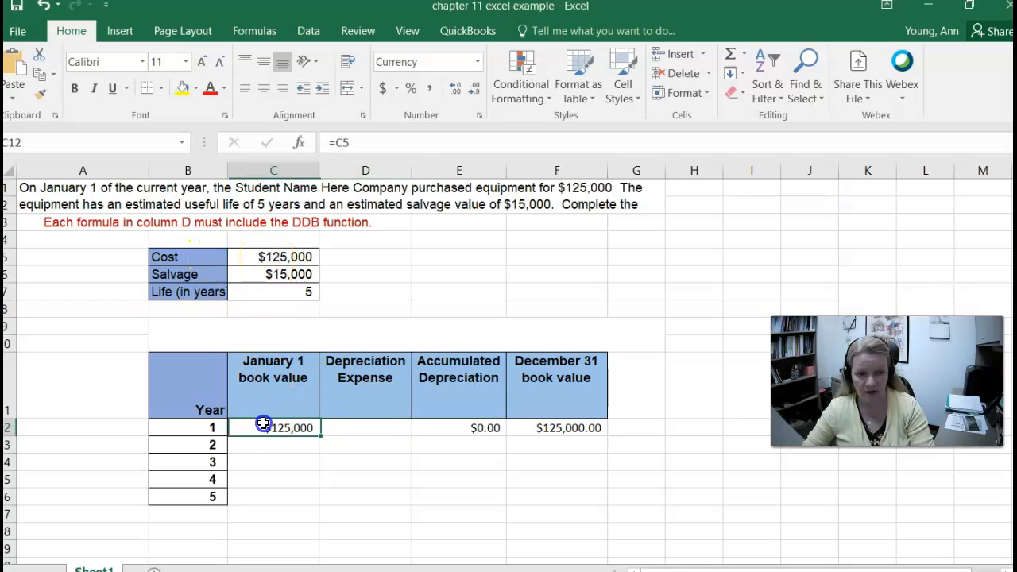
key(Delete)
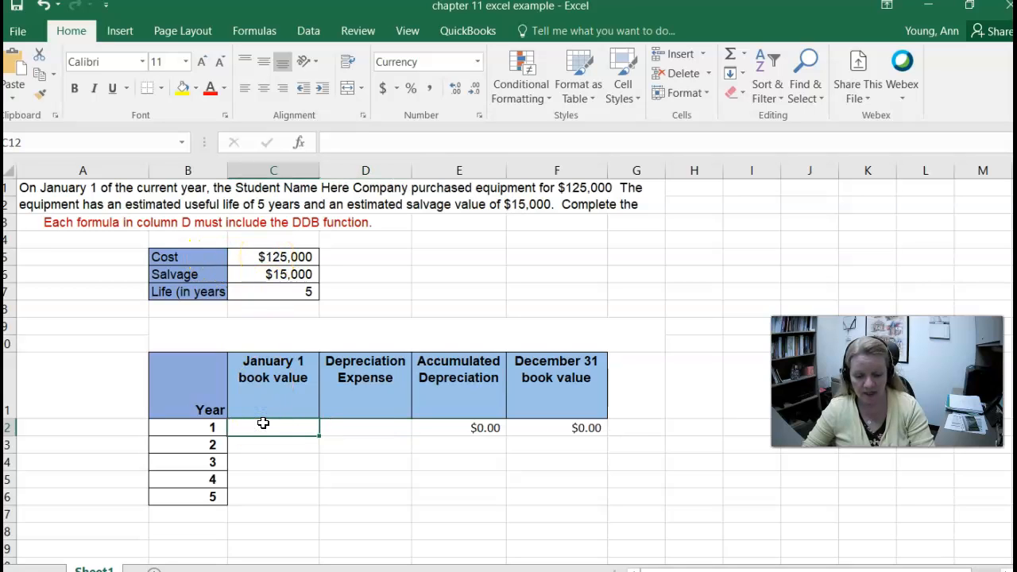
text(=)
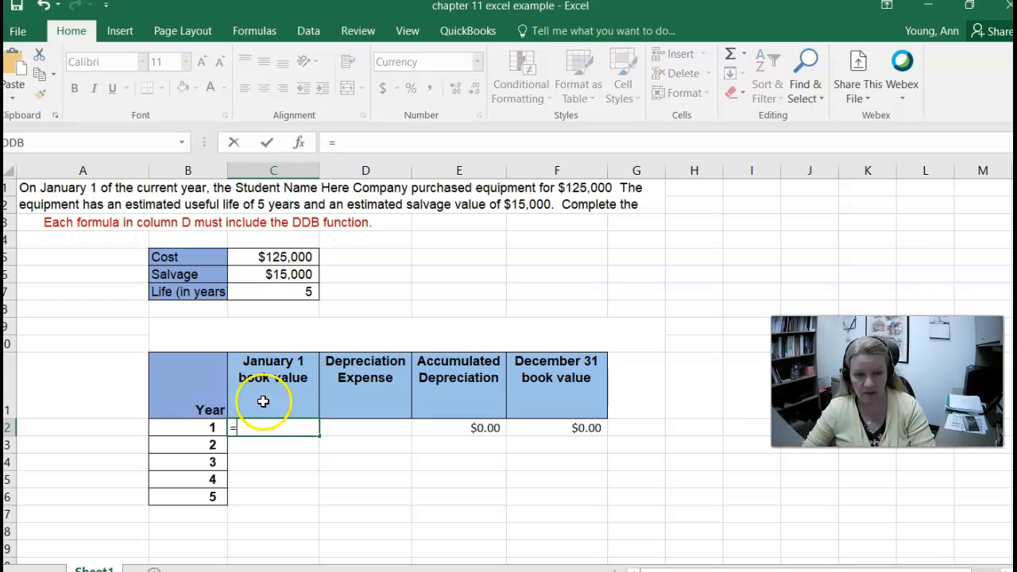
click(260, 259)
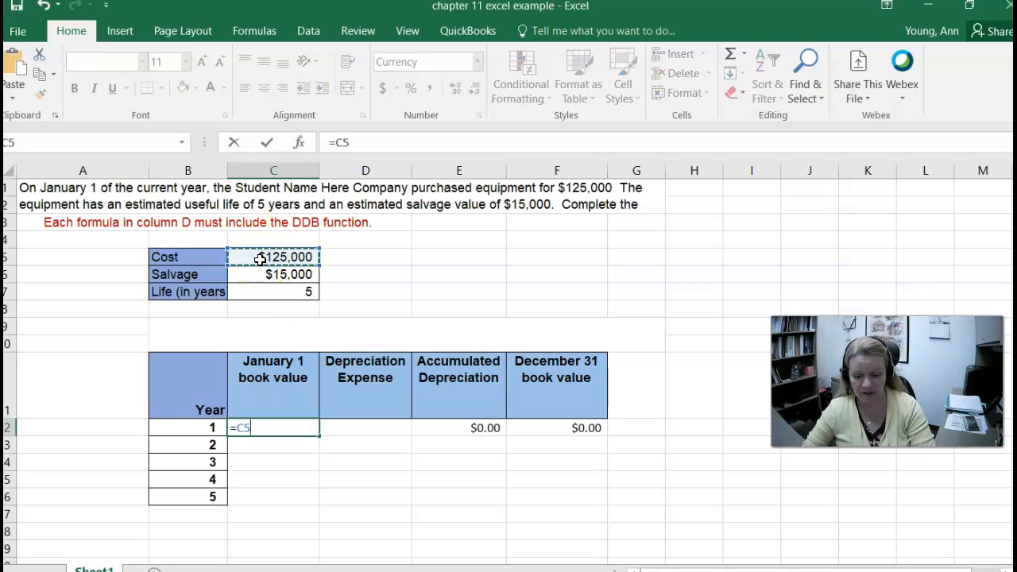
key(Return)
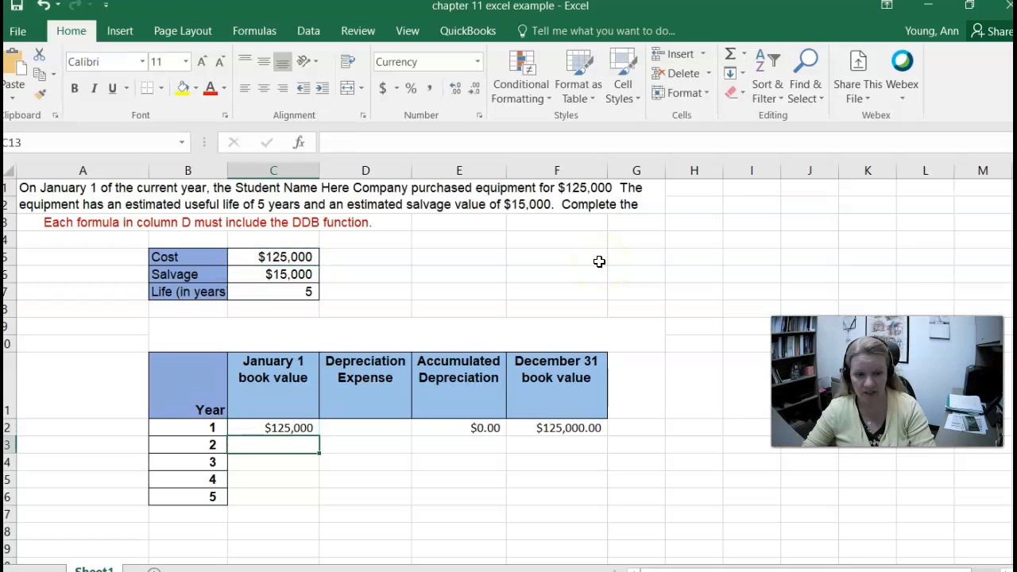
Clear the Year 1 December 31 book value in F12 and accumulated depreciation in E12
click(535, 430)
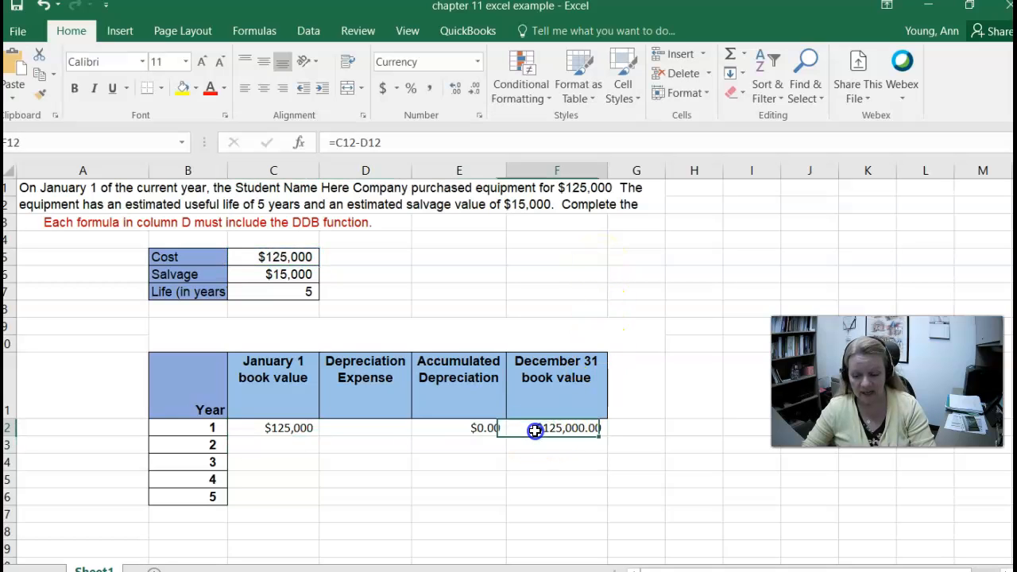
key(Delete)
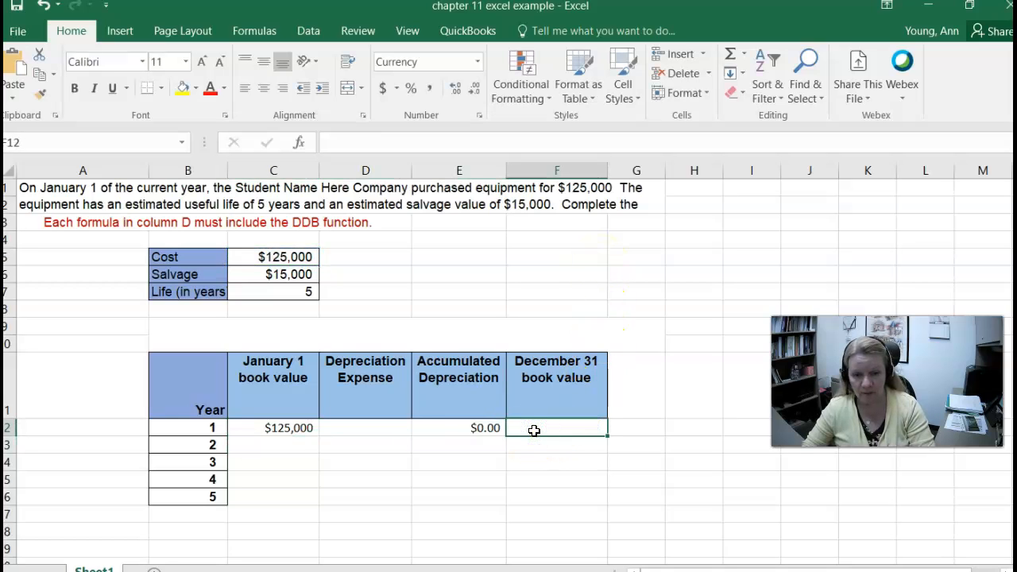
click(449, 429)
key(Delete)
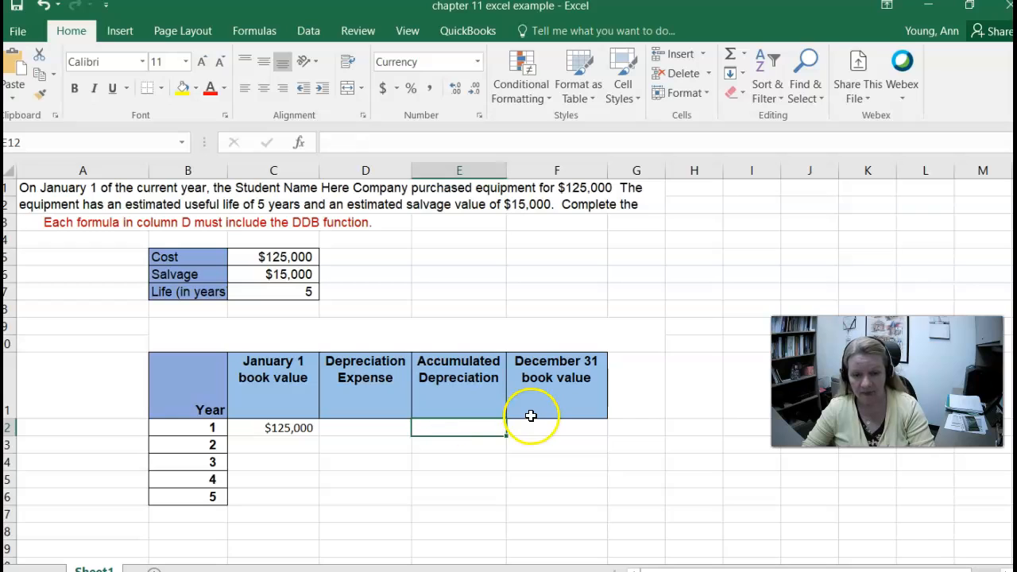
Search the function library for "depreciation" and insert the DDB function in the Year 1 depreciation expense cell D12
click(385, 428)
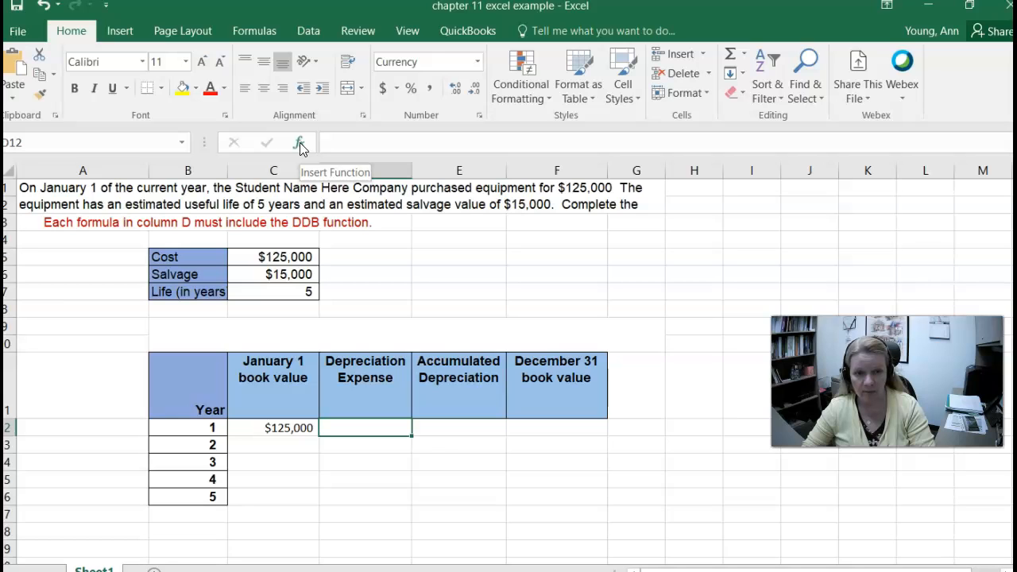
click(248, 34)
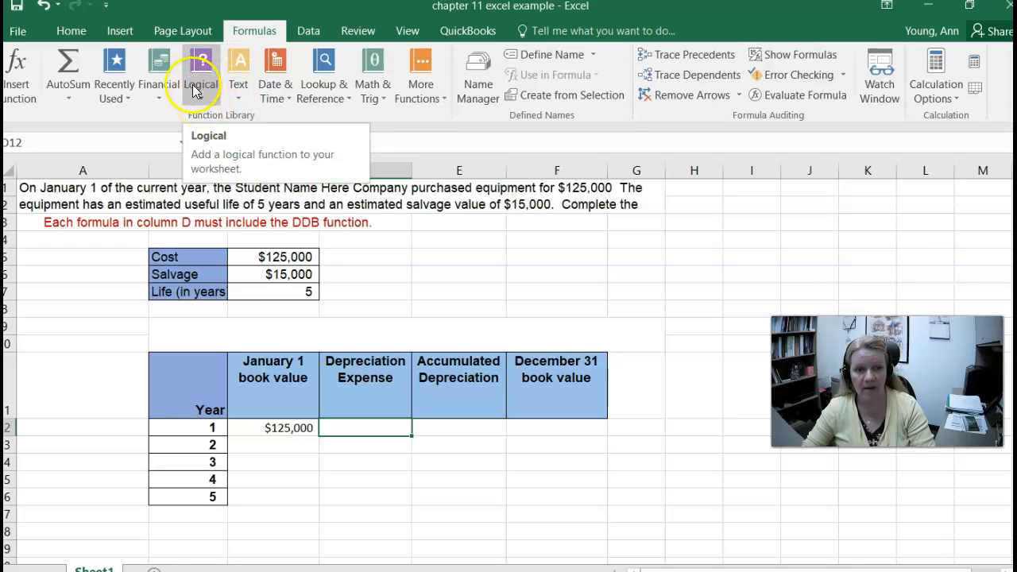
click(70, 30)
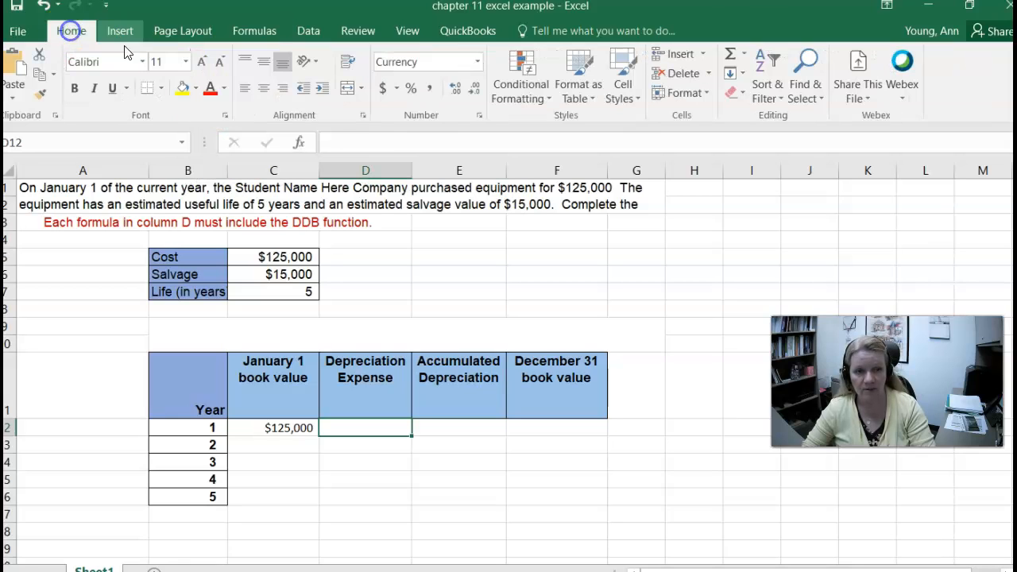
click(299, 142)
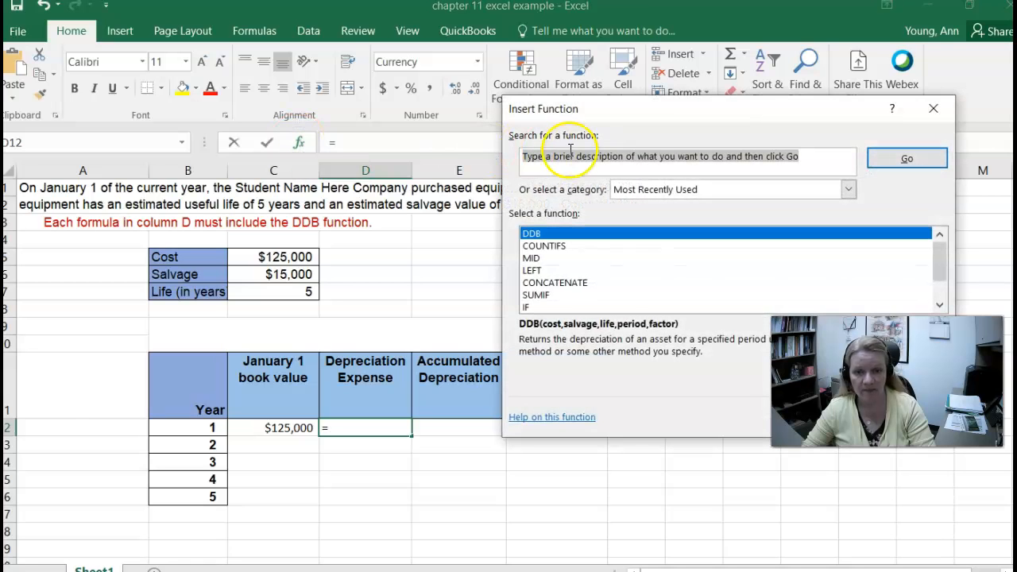
text(depreciati)
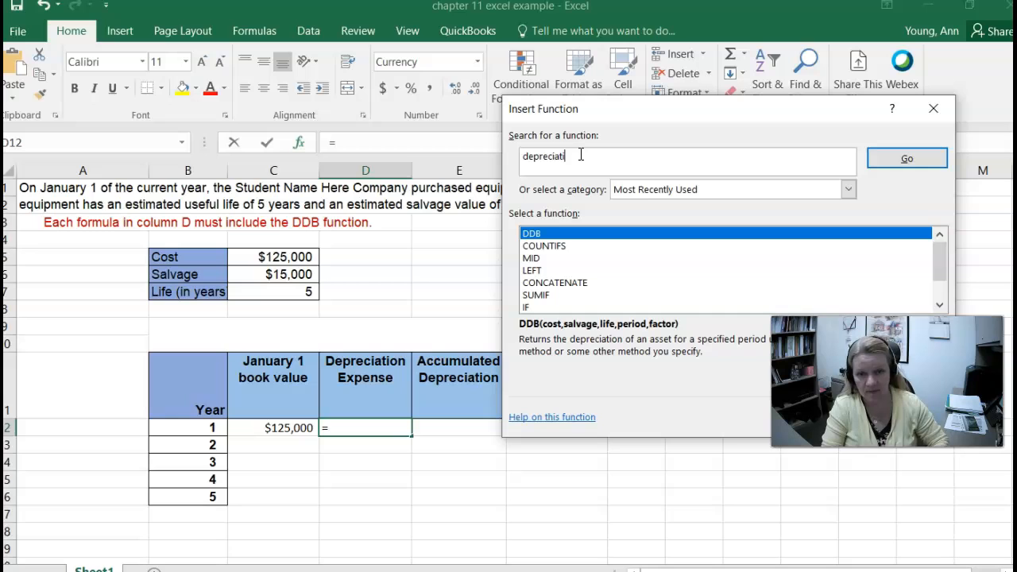
text(on)
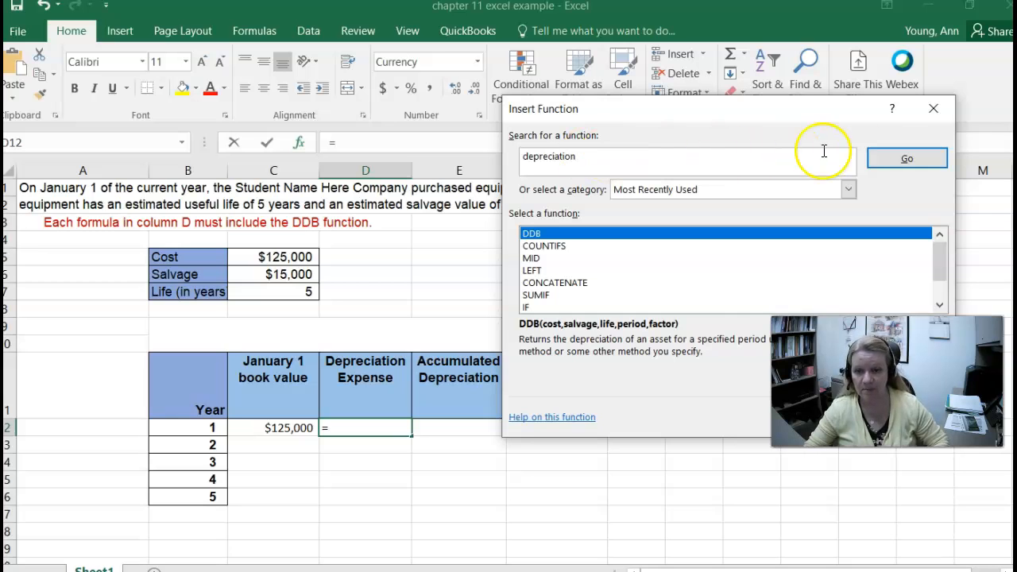
click(903, 164)
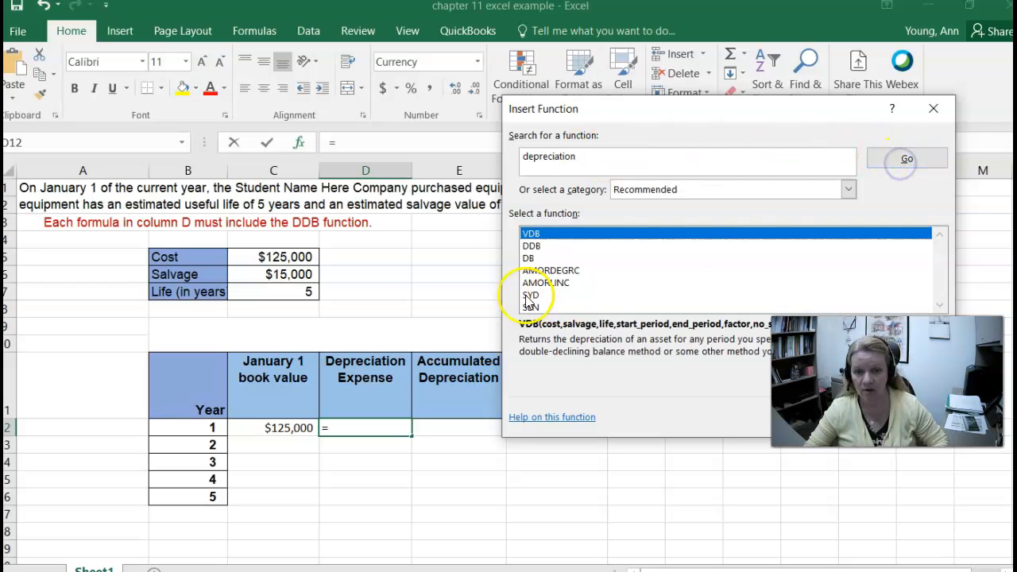
click(530, 248)
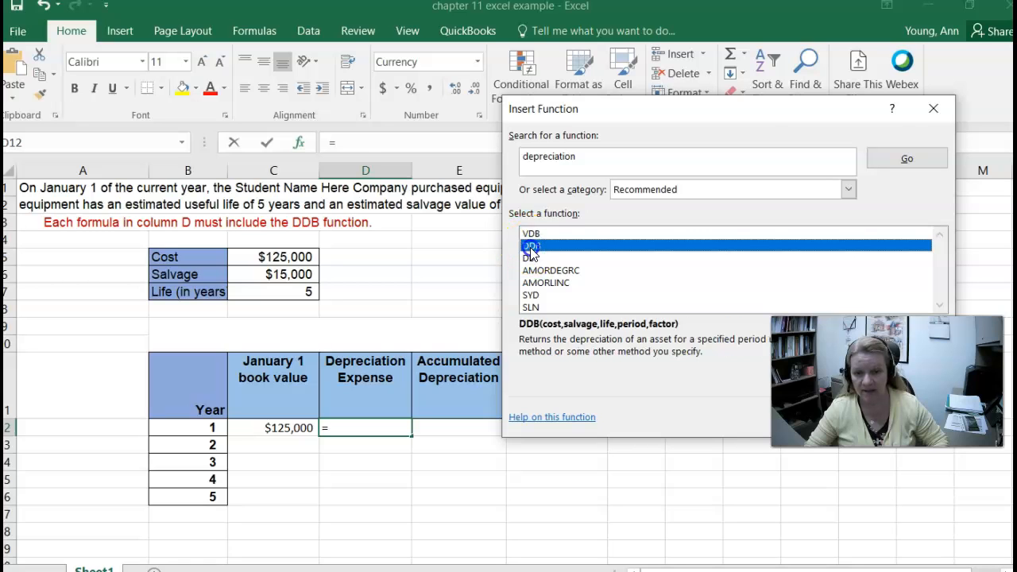
double_click(531, 248)
Set the DDB arguments to Cost C5, Salvage C6 and Life C7
click(518, 125)
drag(520, 127, 262, 299)
drag(887, 377, 912, 85)
drag(518, 297, 861, 205)
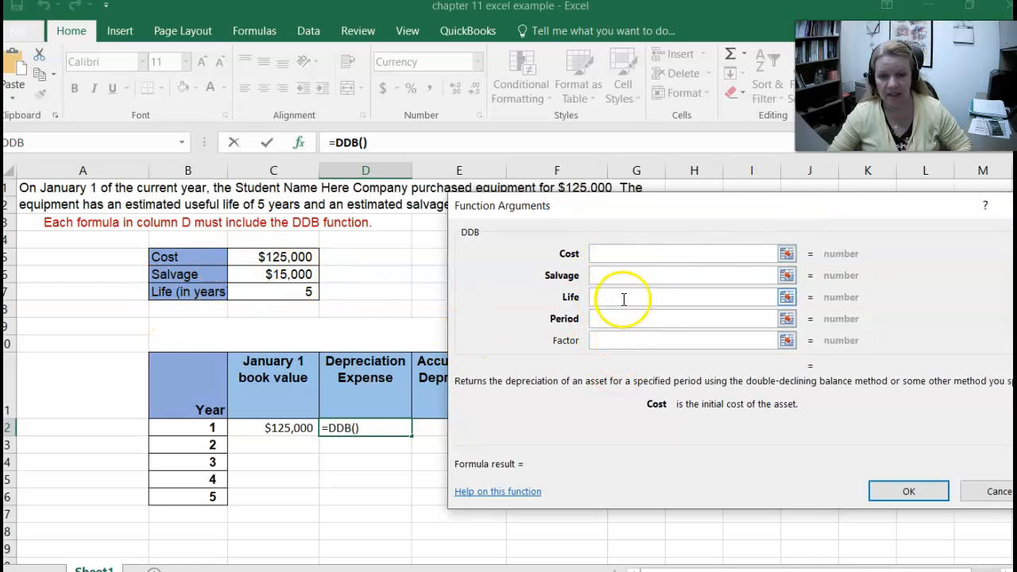
drag(642, 205, 580, 209)
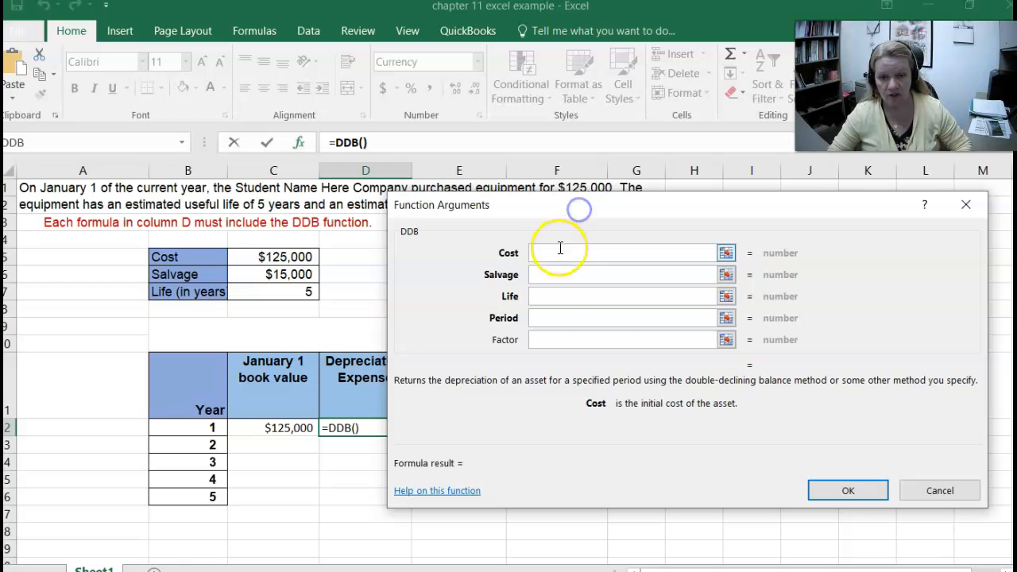
click(248, 256)
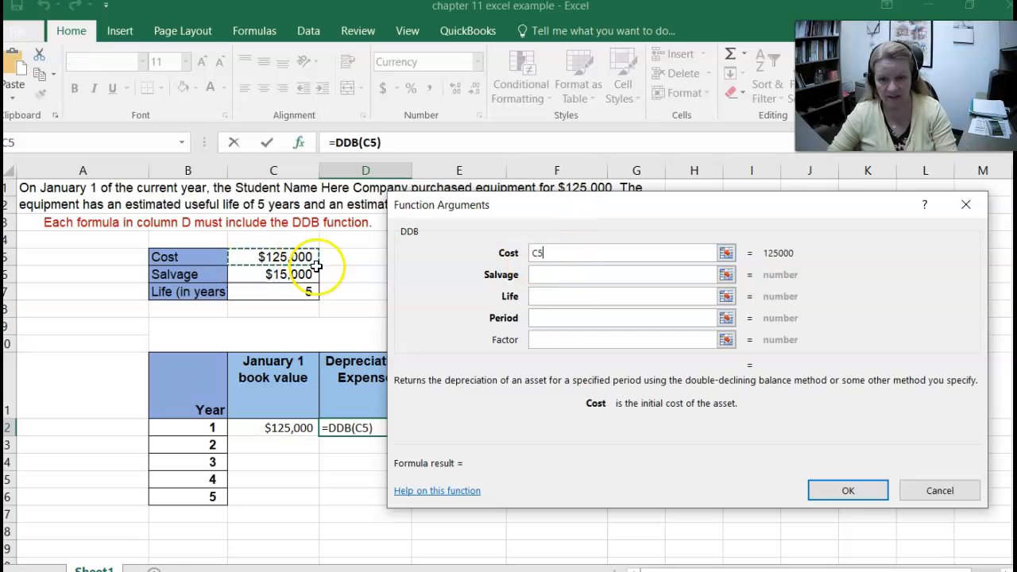
click(539, 274)
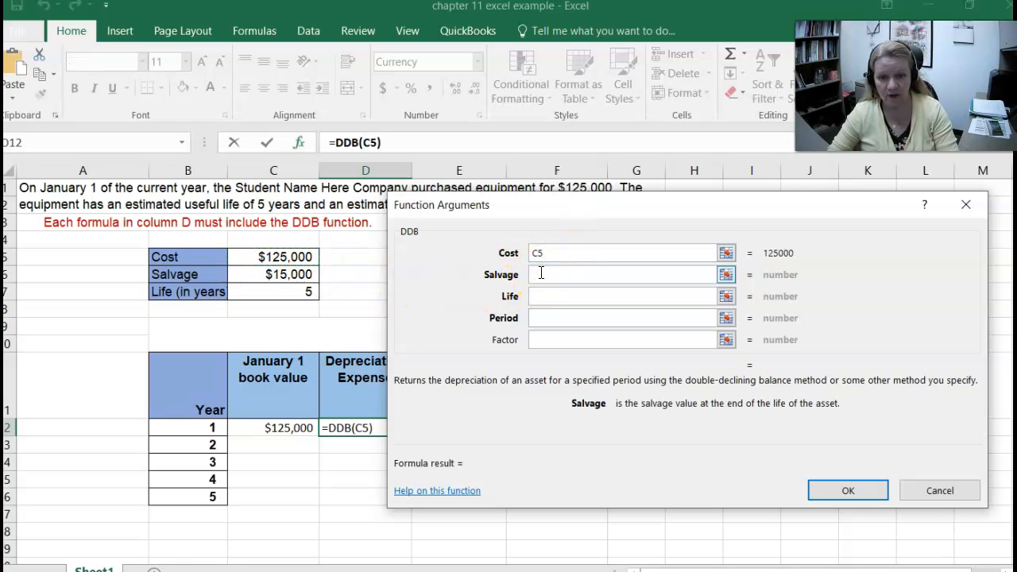
click(272, 275)
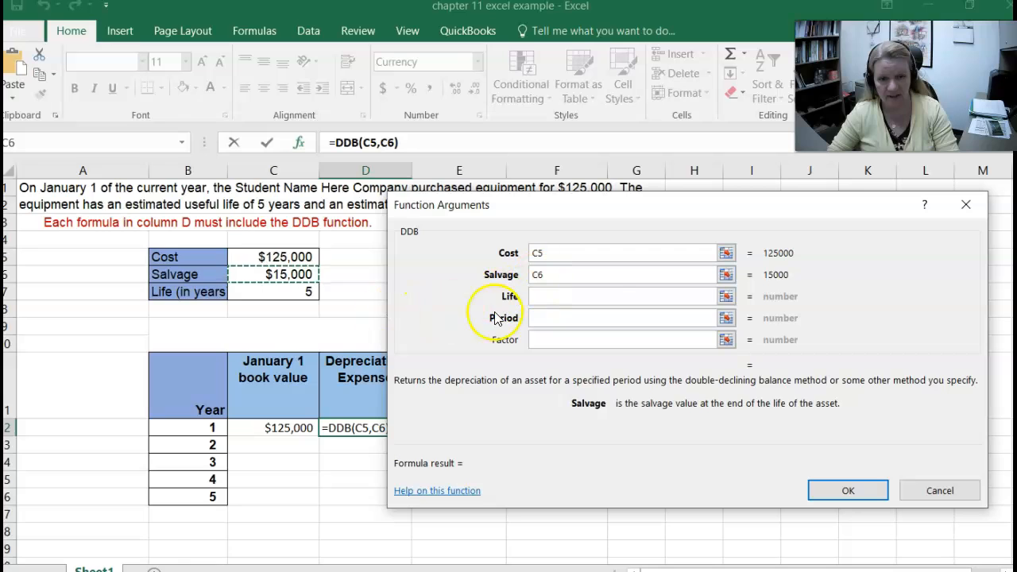
click(591, 298)
click(306, 294)
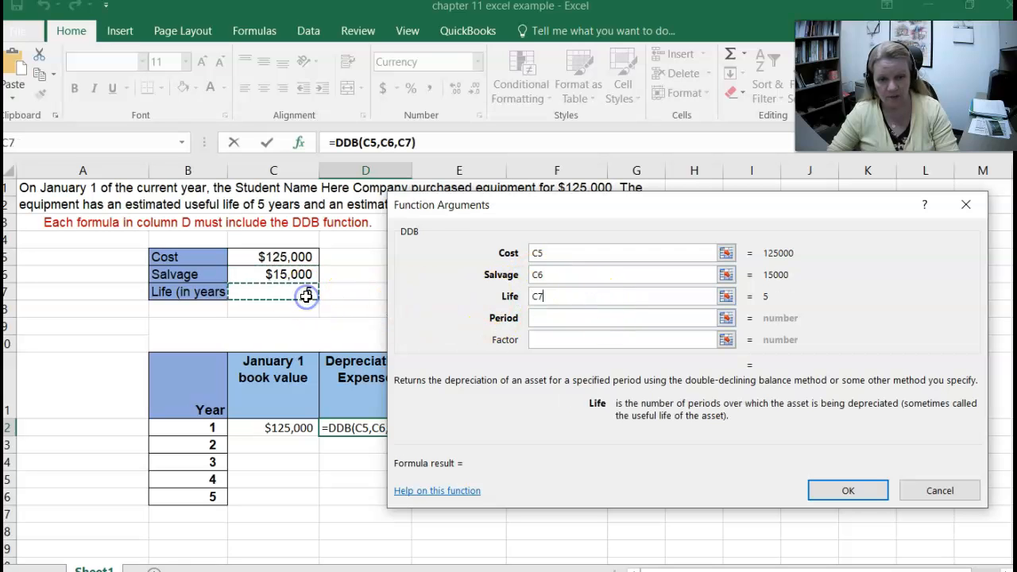
Set the DDB Period argument to 1 and complete the formula in D12
click(563, 318)
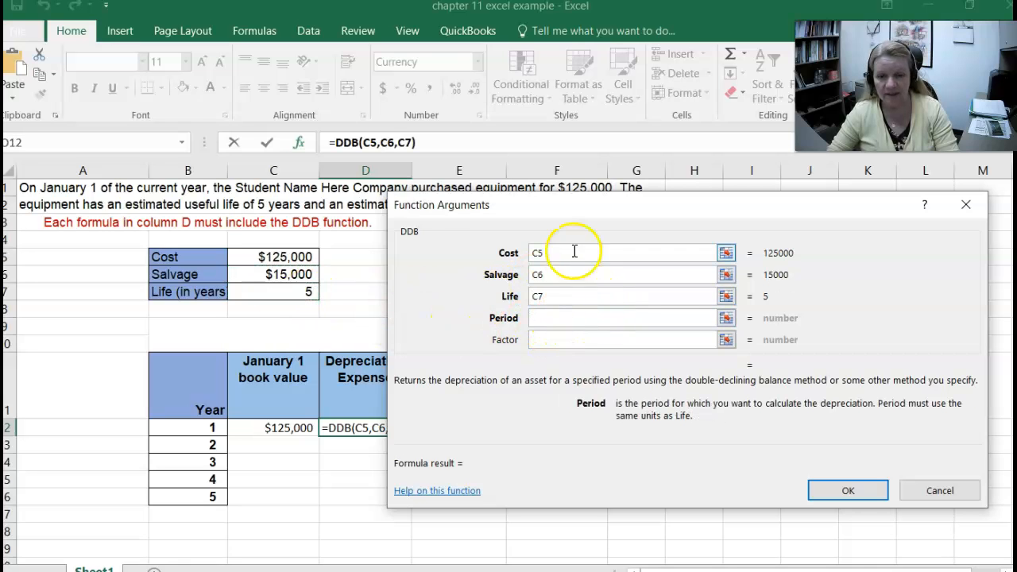
drag(577, 213, 450, 103)
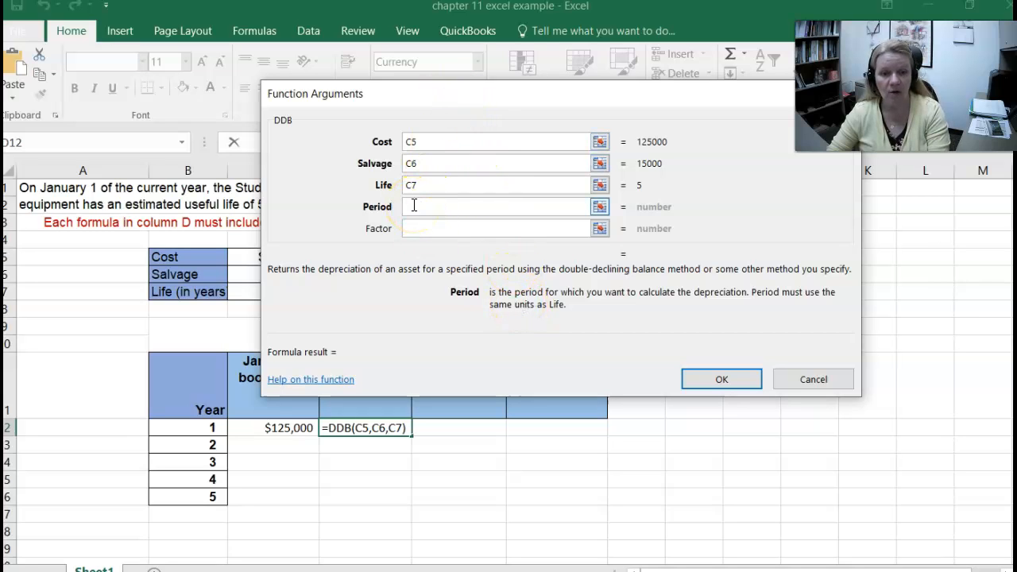
text(1)
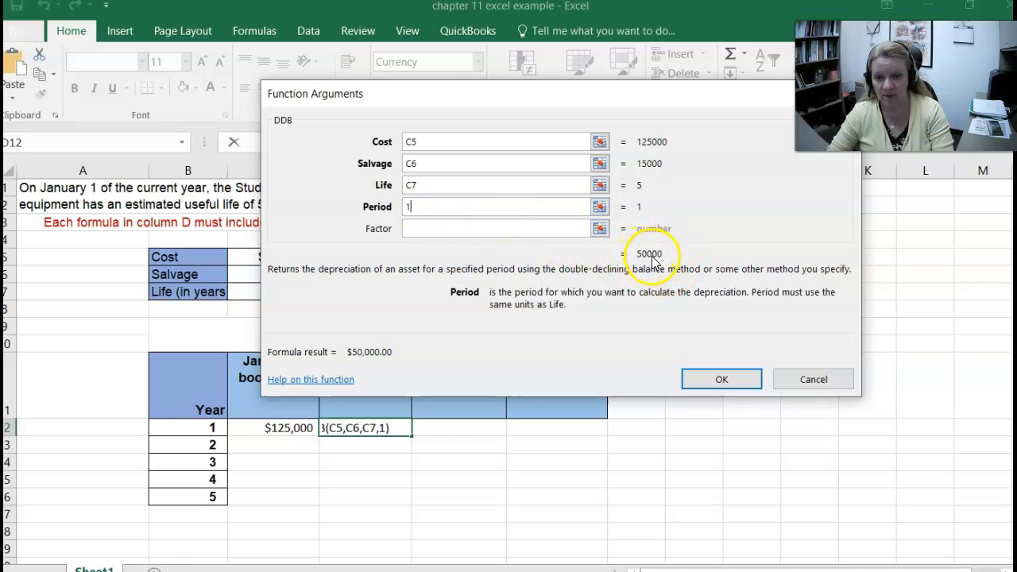
click(707, 377)
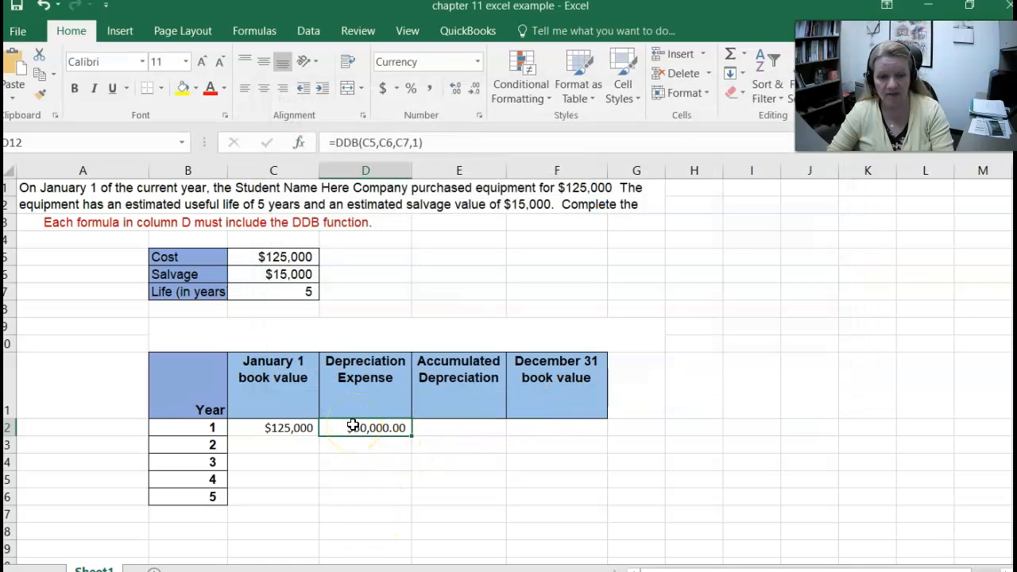
Enter =D12 as the Year 1 accumulated depreciation in E12
click(465, 427)
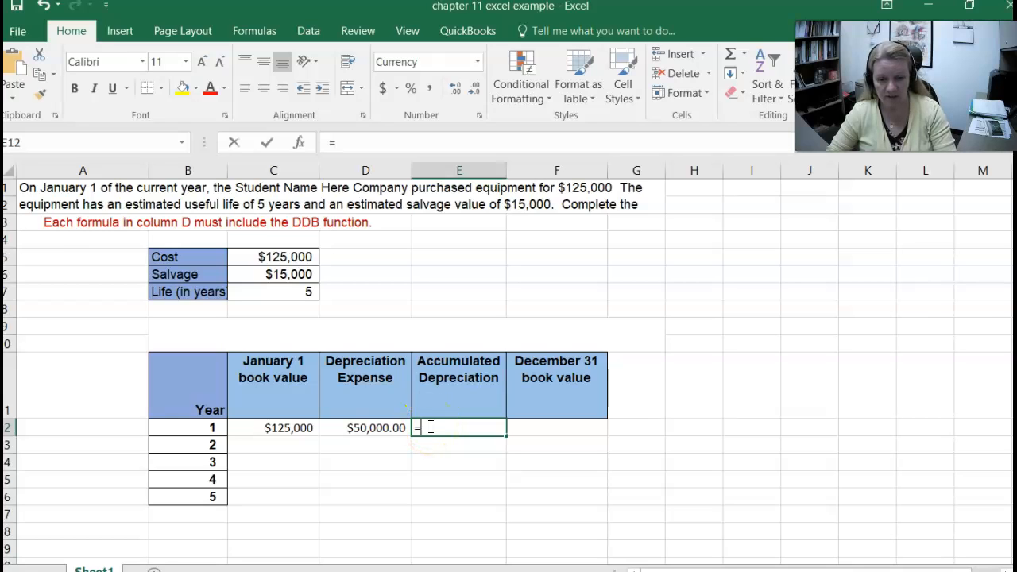
click(367, 428)
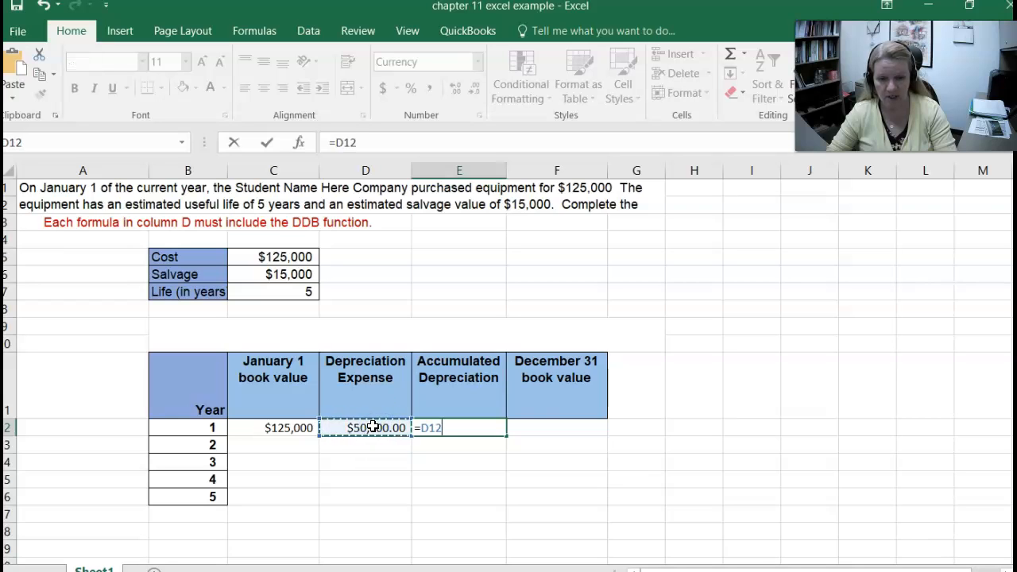
key(Return)
Enter =C12-D12 as the Year 1 December 31 book value in F12
click(524, 427)
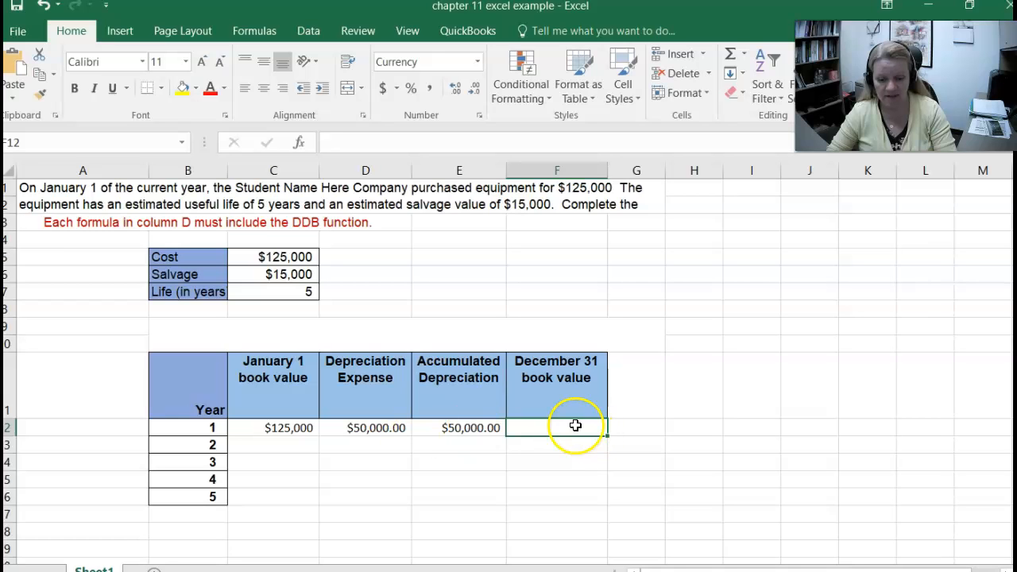
text(=)
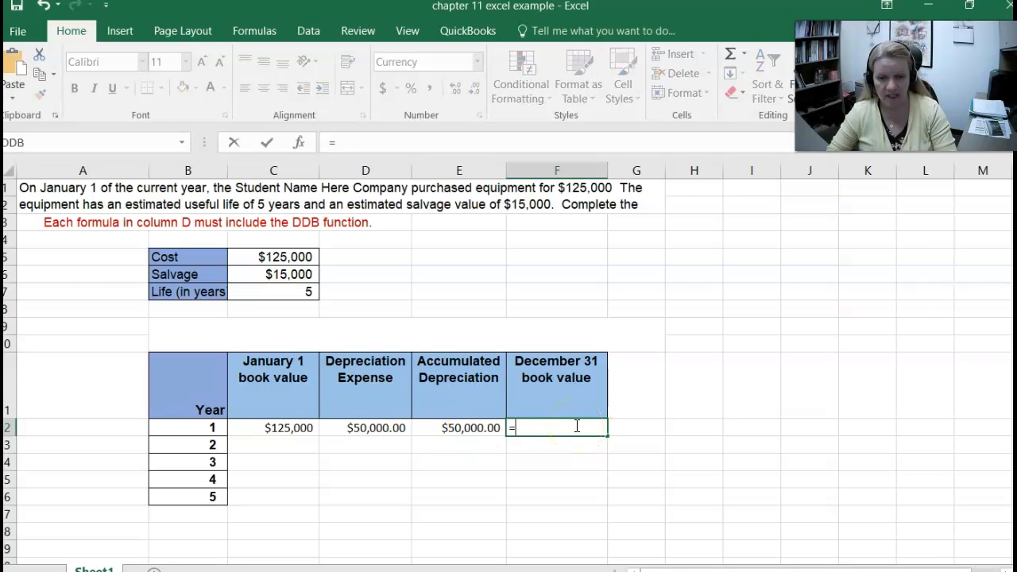
click(290, 428)
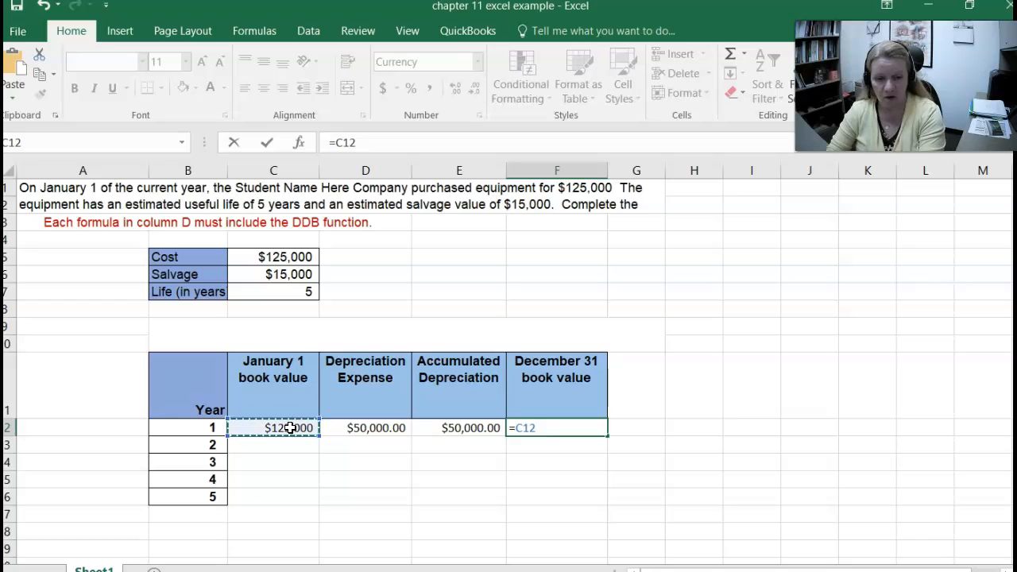
text(-)
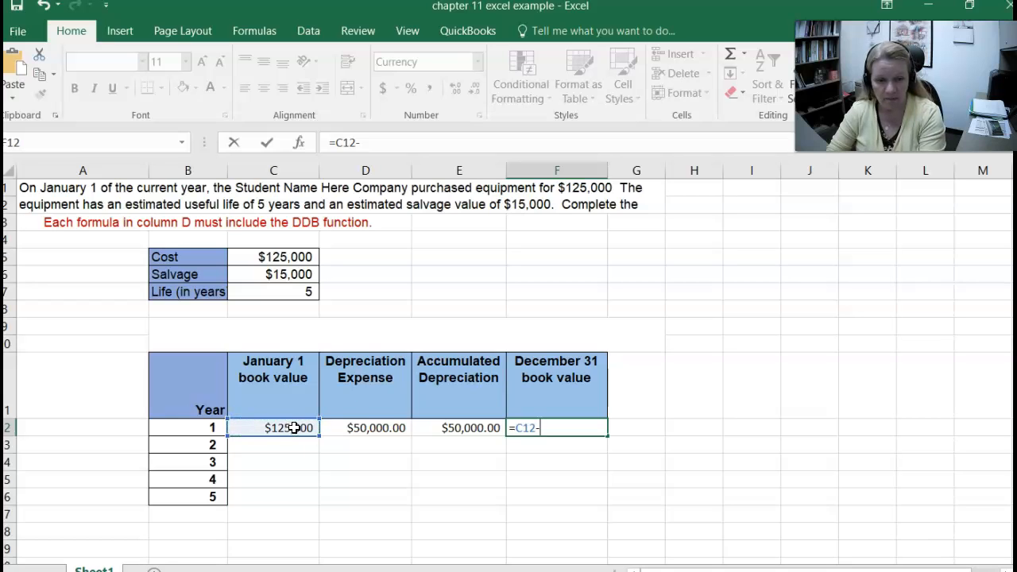
click(369, 428)
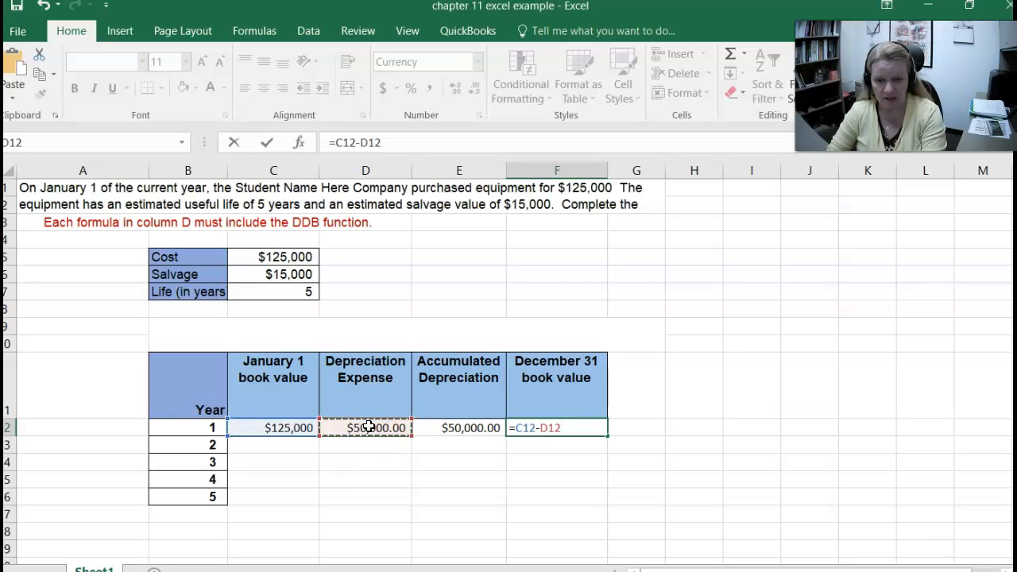
key(Return)
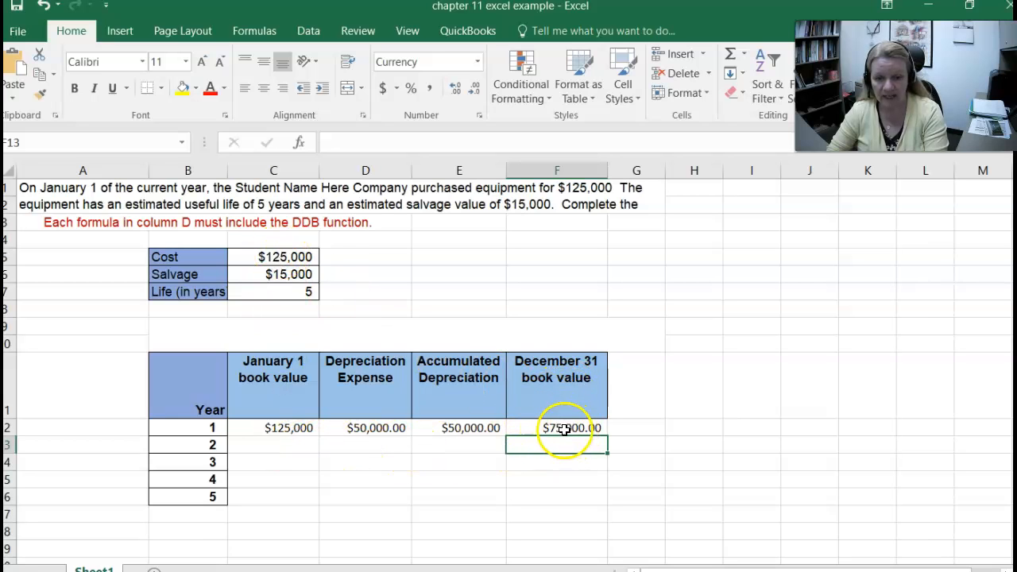
Enter =F12 as the Year 2 January 1 book value in C13
click(267, 443)
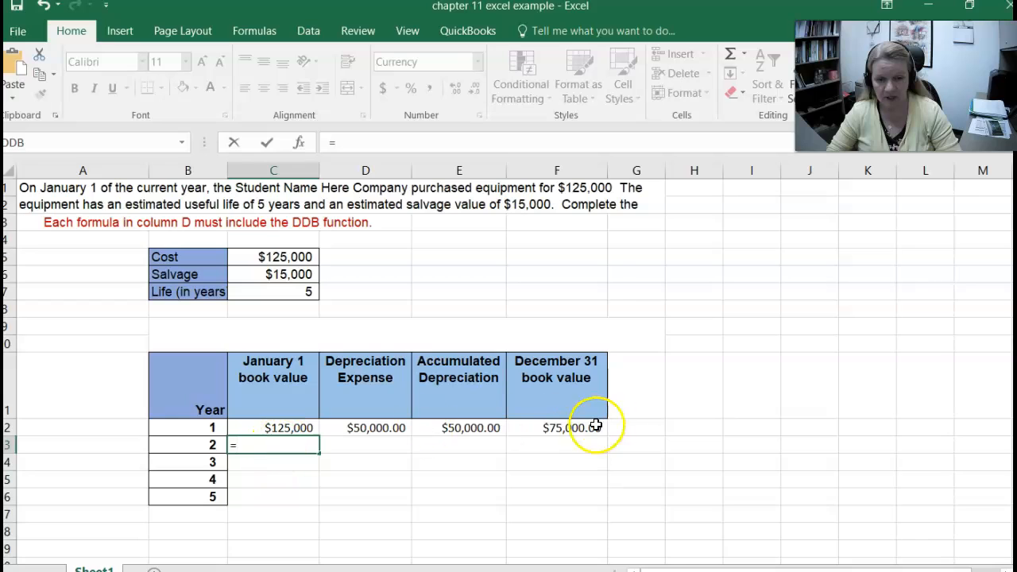
click(572, 426)
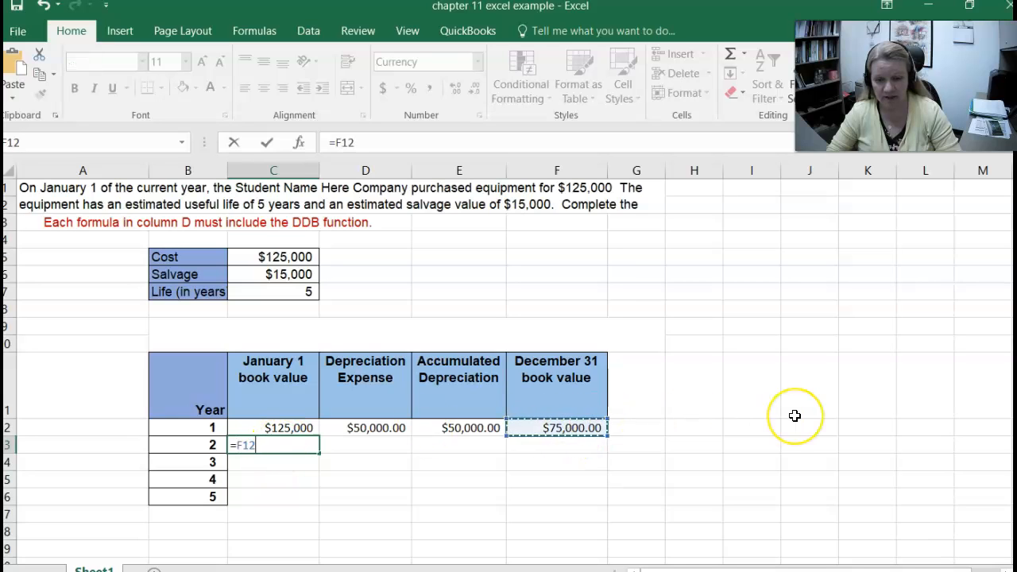
key(Return)
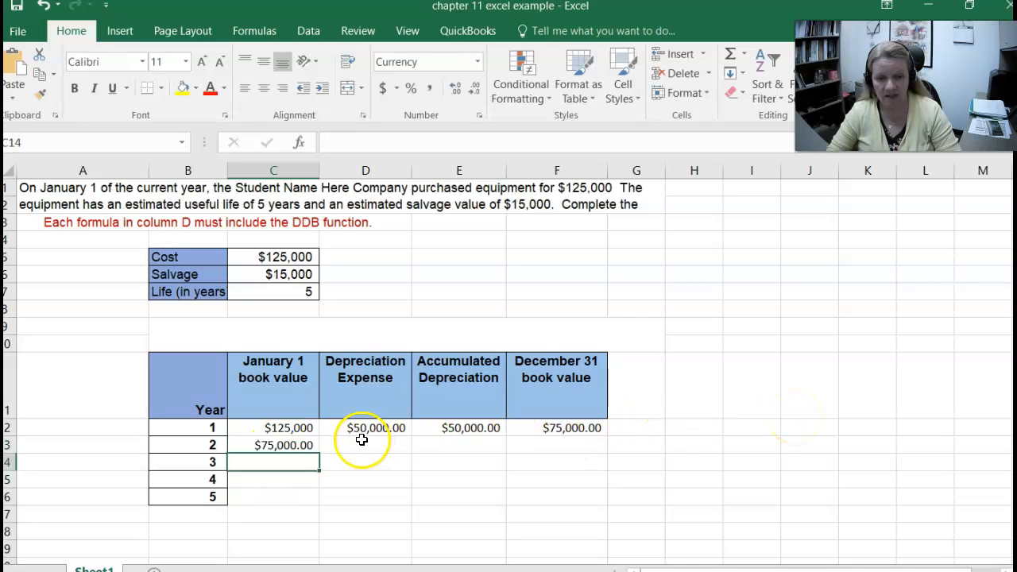
Try filling the Year 1 DDB formula from D12 down into D13, and clear D13 again
click(364, 442)
click(365, 428)
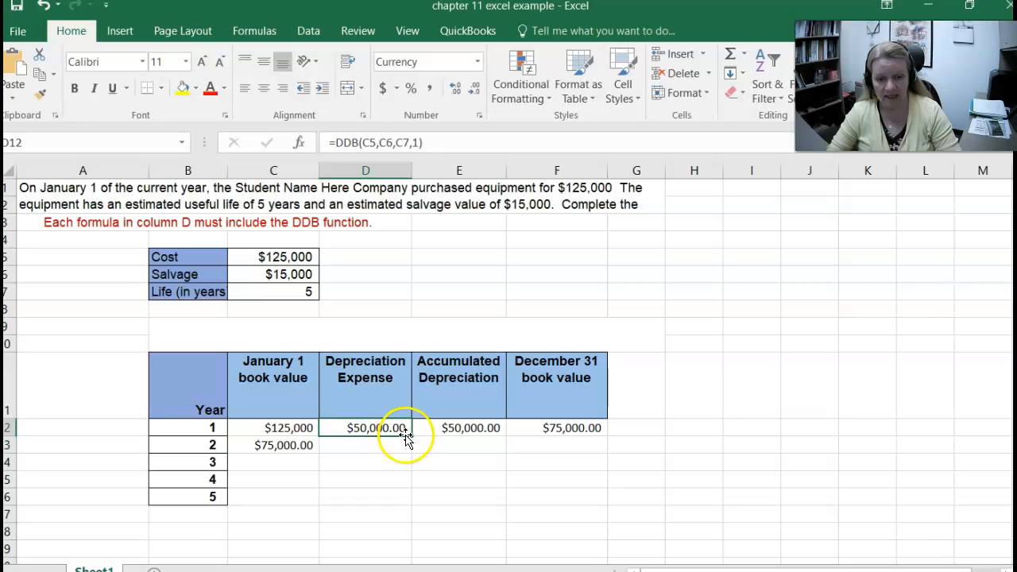
drag(413, 433, 415, 452)
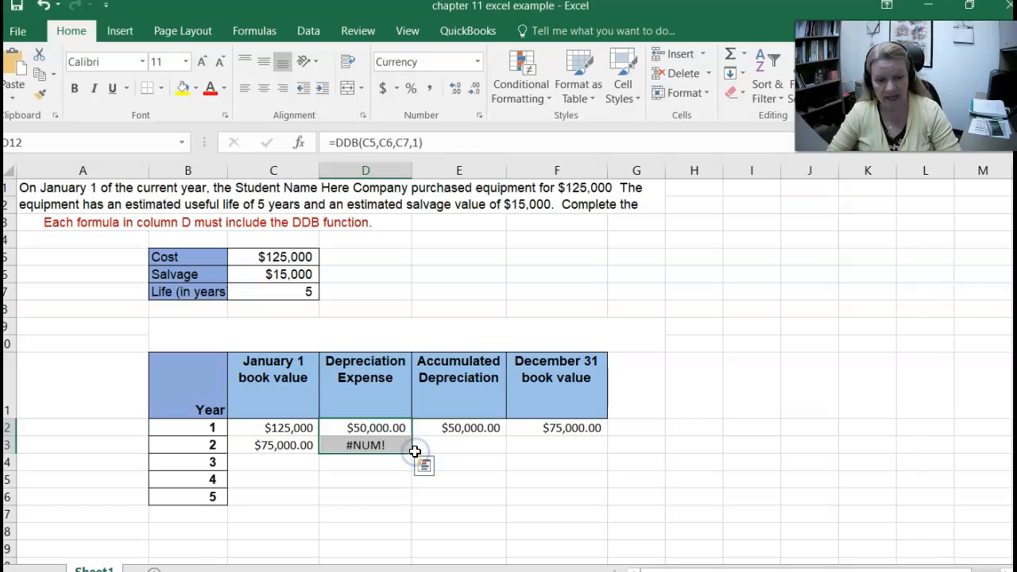
click(375, 445)
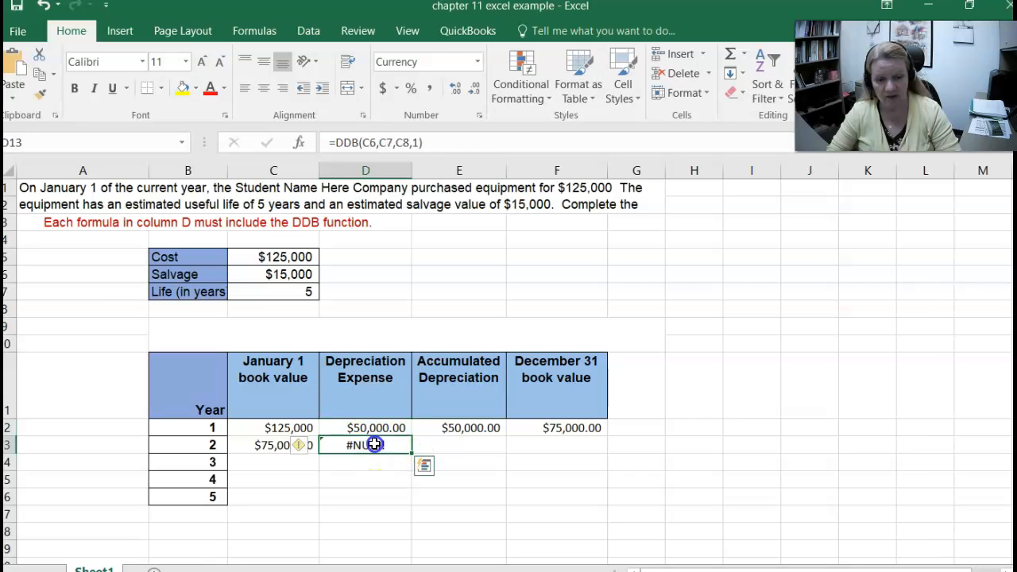
key(Delete)
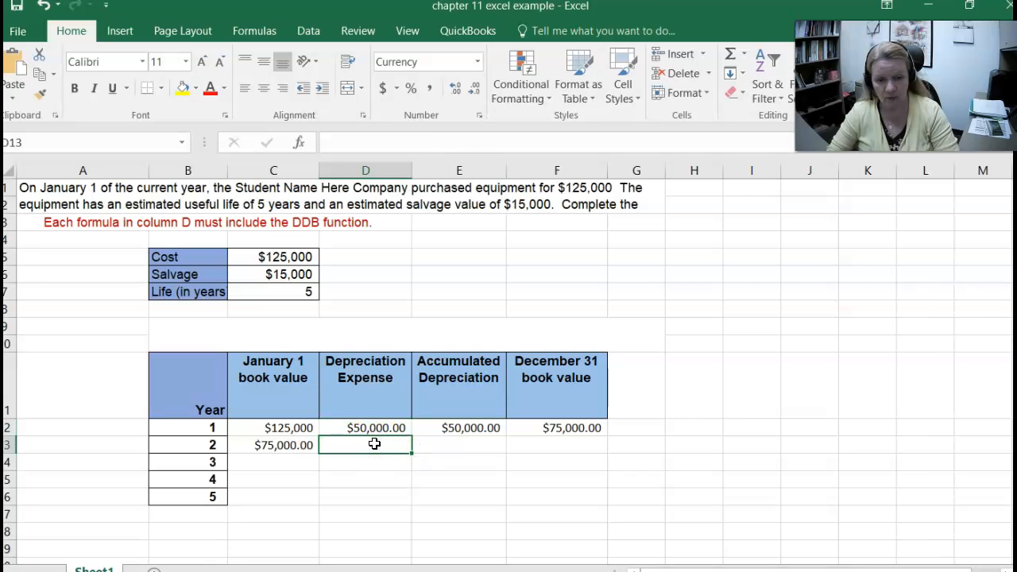
Insert the DDB function in the Year 2 depreciation expense cell D13, keeping the cost, salvage and life cells uncovered
click(298, 143)
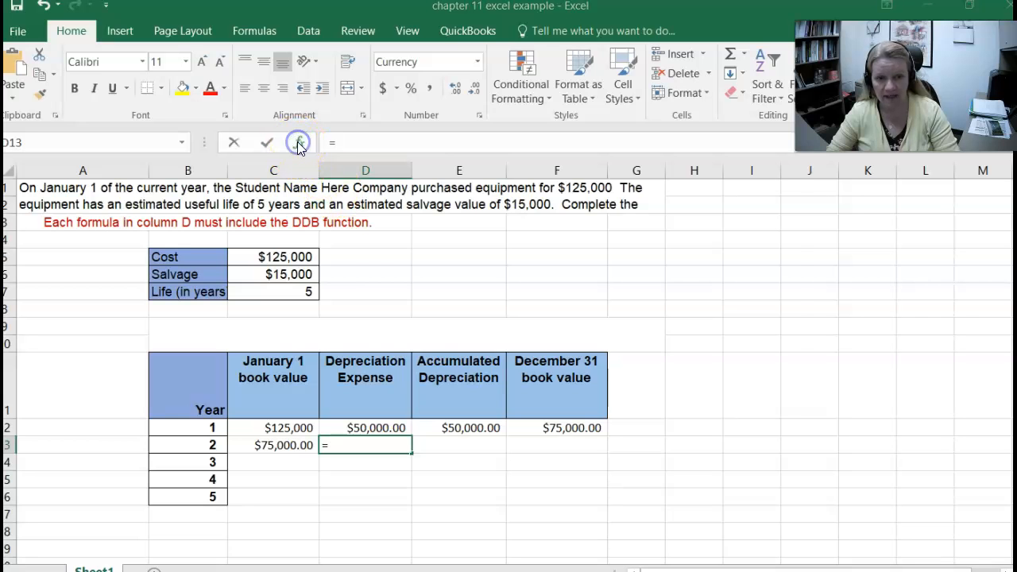
double_click(364, 205)
drag(488, 92, 703, 215)
Set the Year 2 DDB arguments to Cost C5, Salvage C6 and Life C7
click(659, 258)
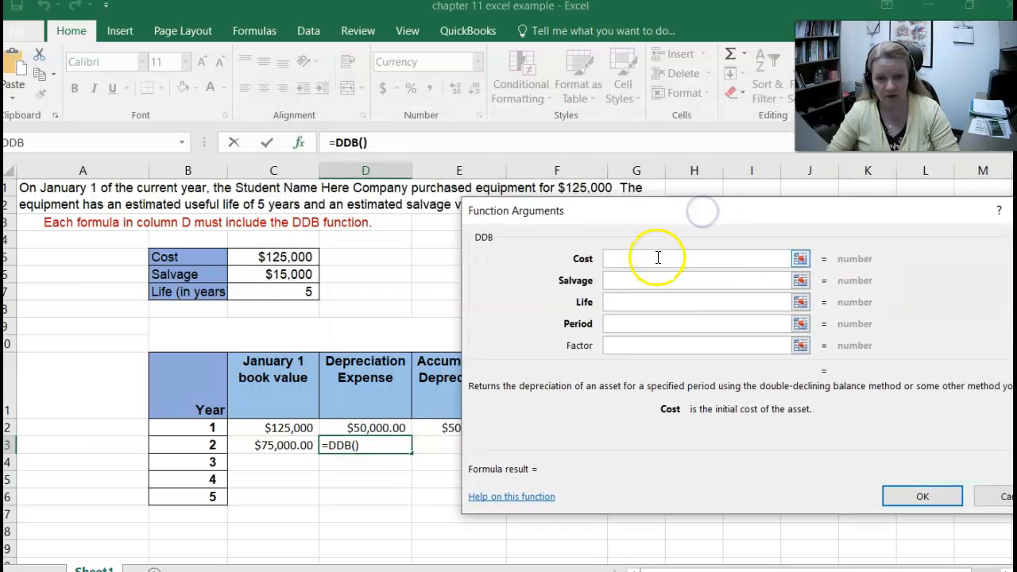
click(250, 258)
click(608, 278)
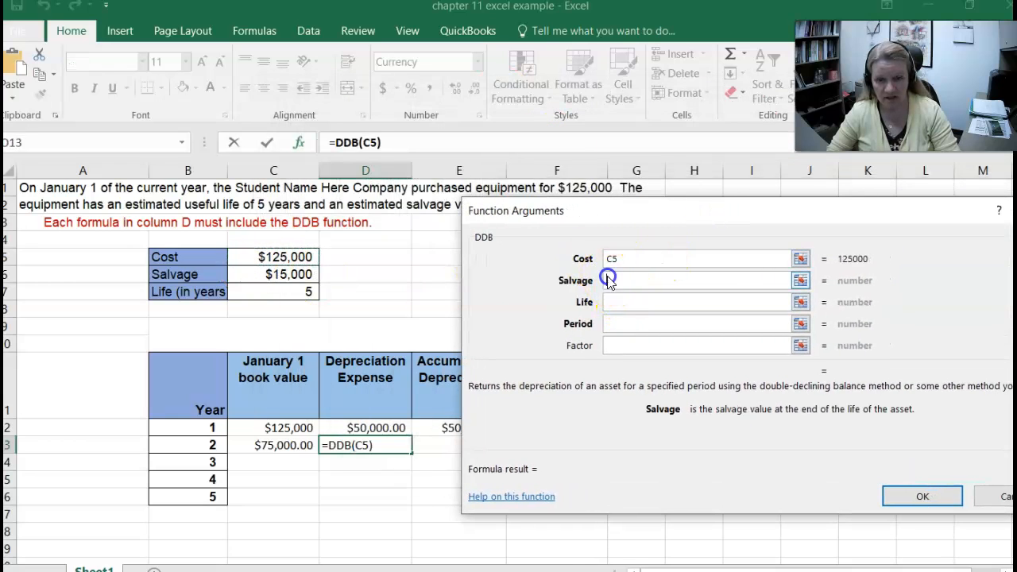
click(260, 278)
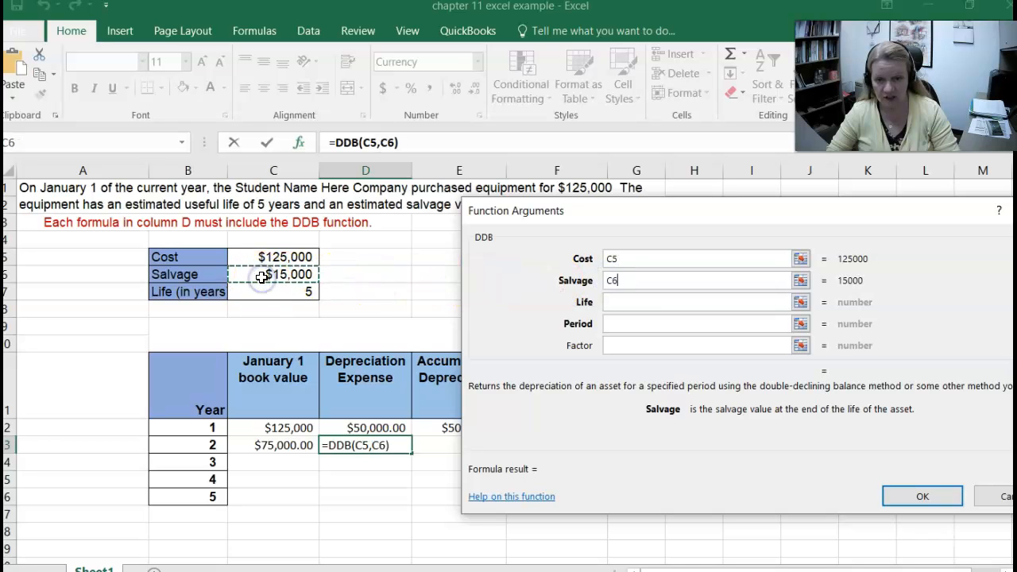
click(613, 299)
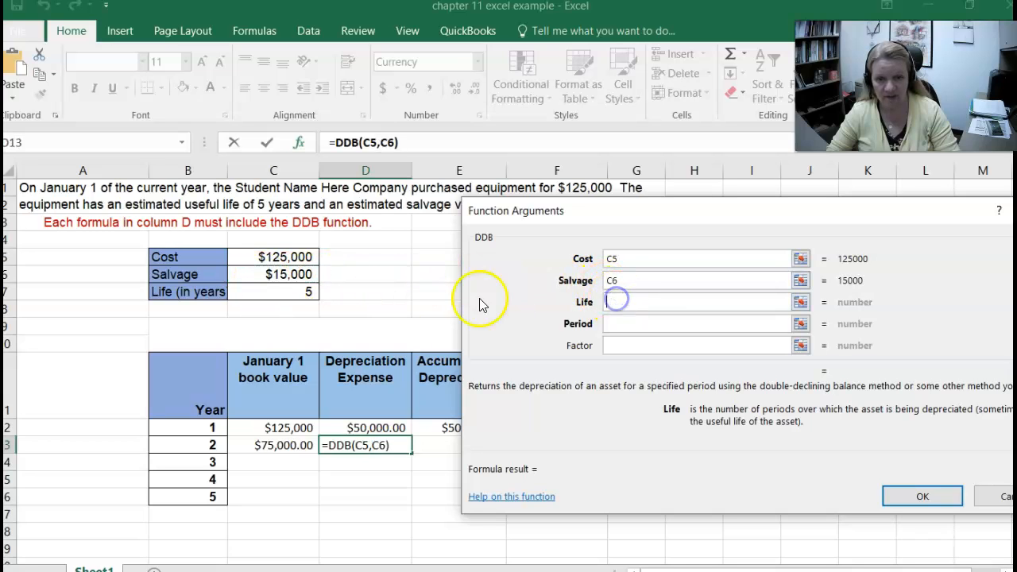
click(290, 292)
Set the DDB Period argument to 2 and complete the formula in D13
click(621, 324)
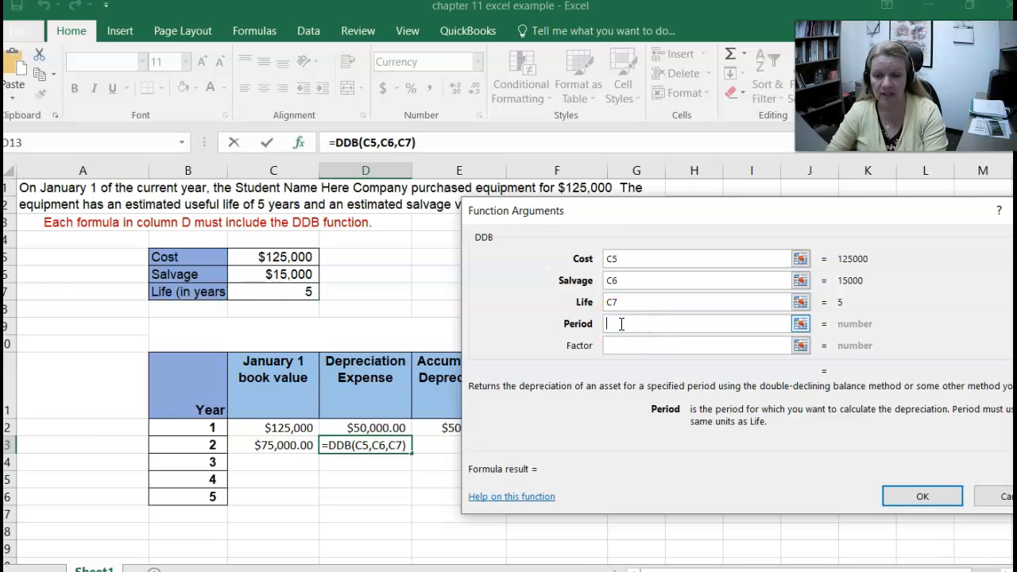
text(2)
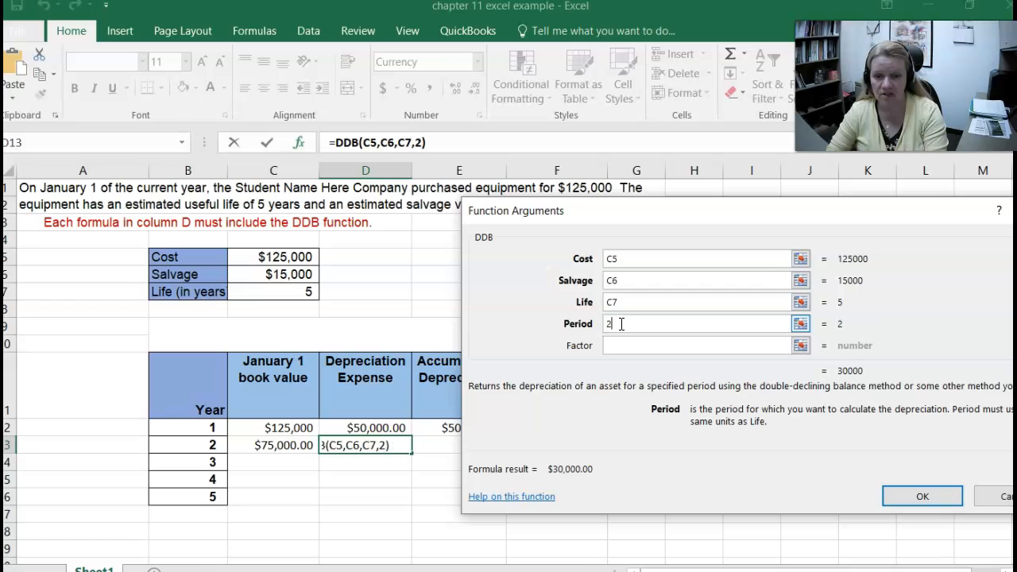
click(894, 497)
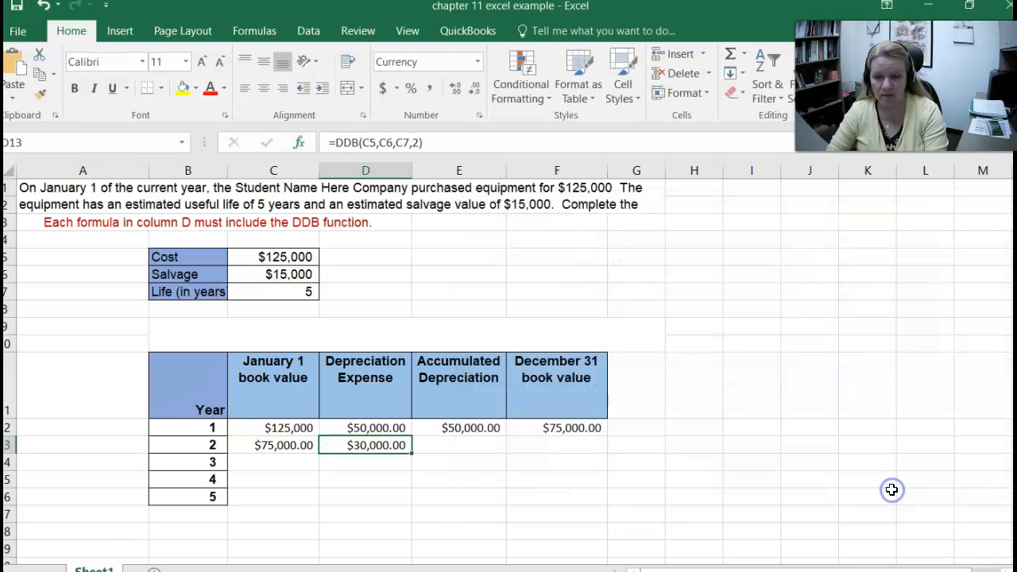
Enter =D13+E12 as the Year 2 accumulated depreciation in E13
click(462, 445)
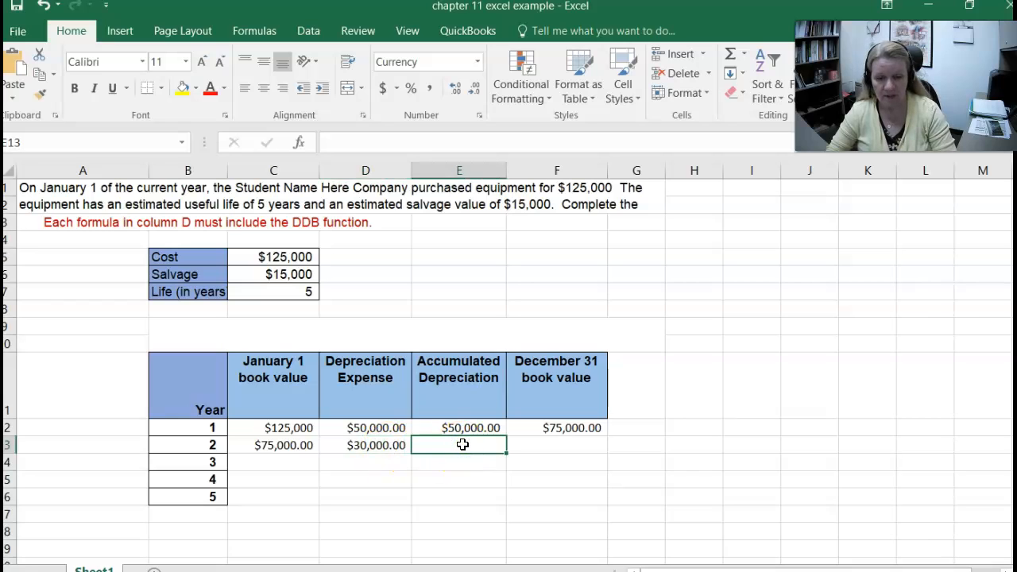
text(=)
click(370, 445)
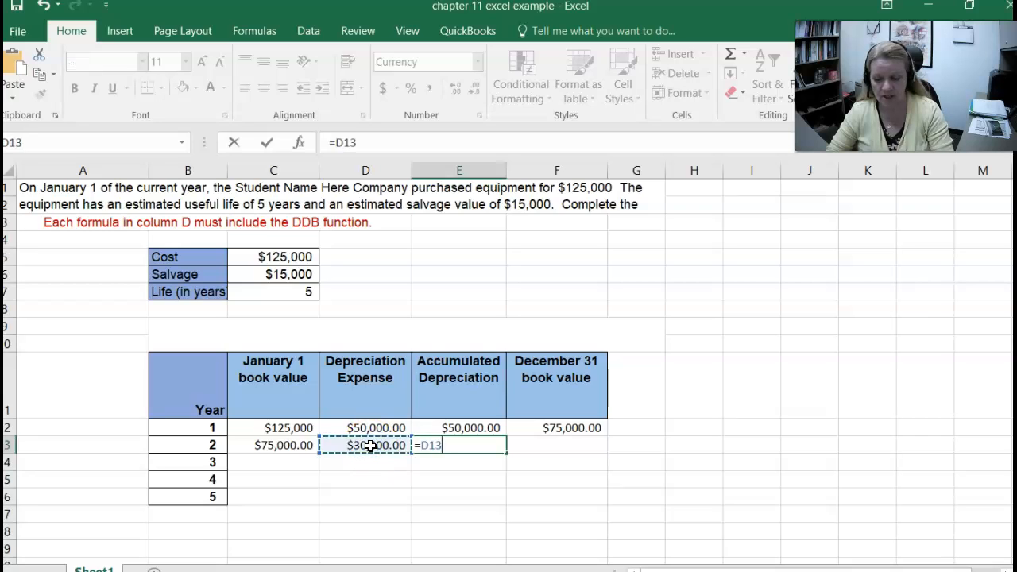
text(+)
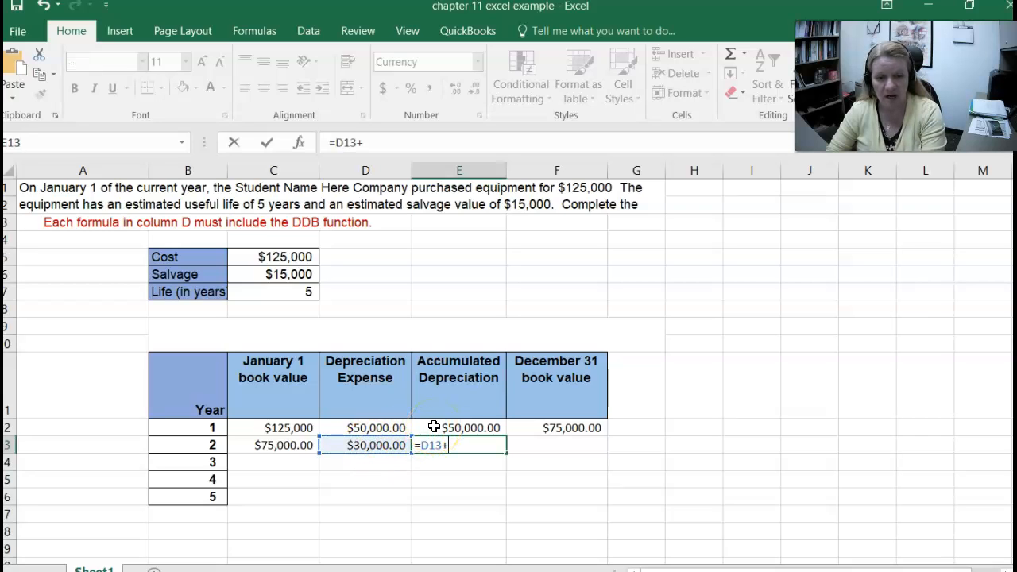
click(434, 428)
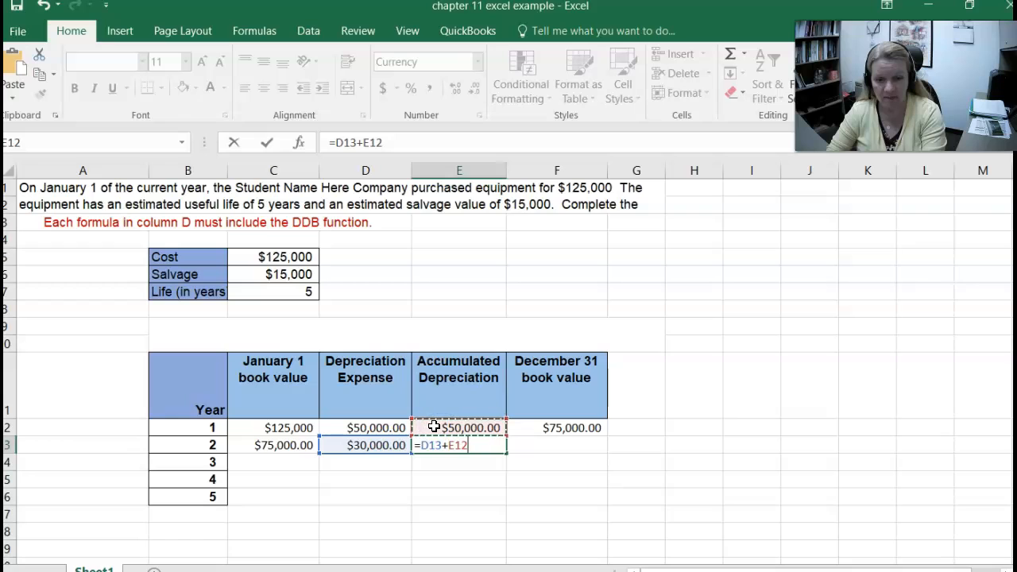
key(Return)
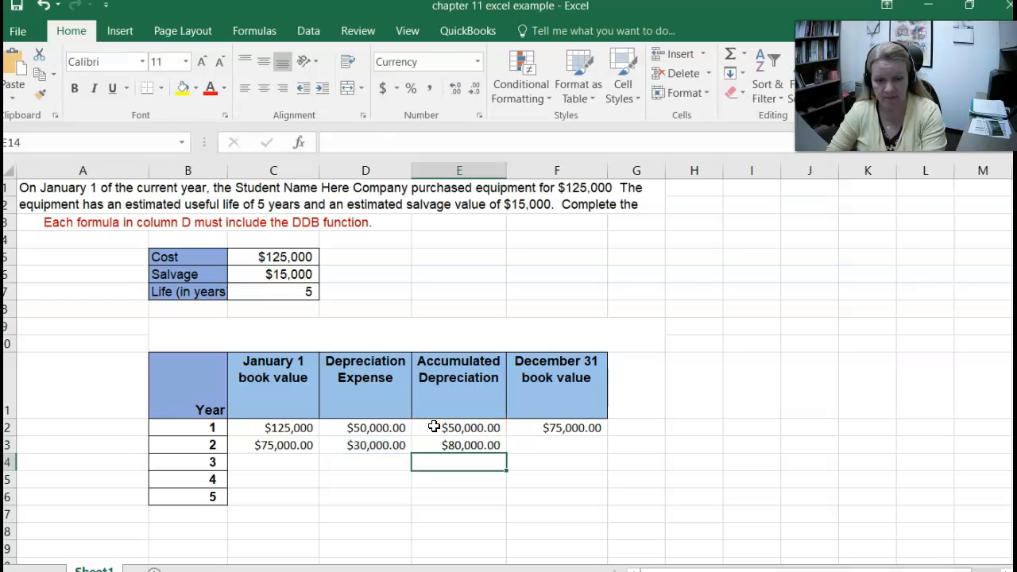
Enter =C13-D13 as the Year 2 December 31 book value in F13
click(572, 446)
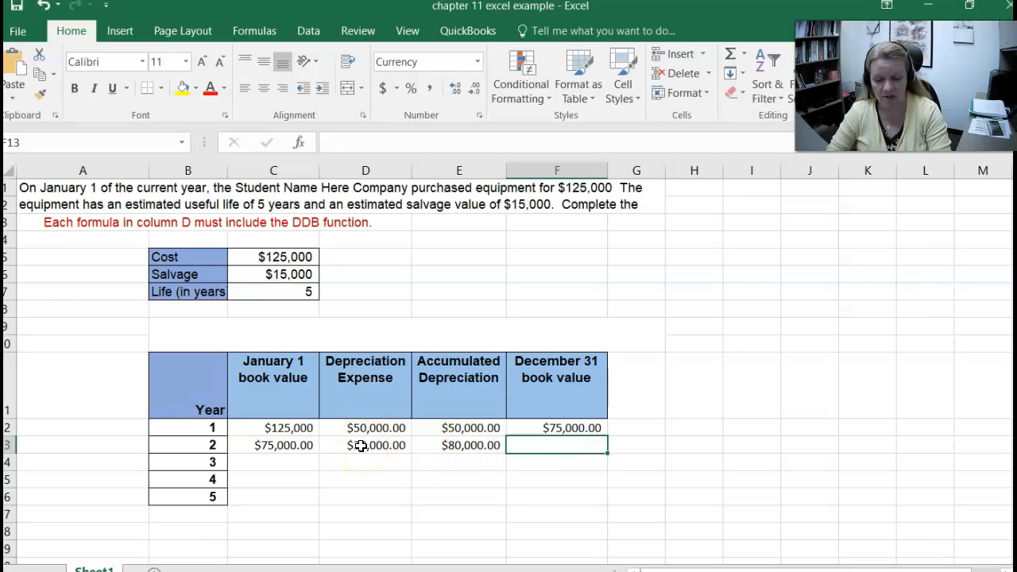
text(=)
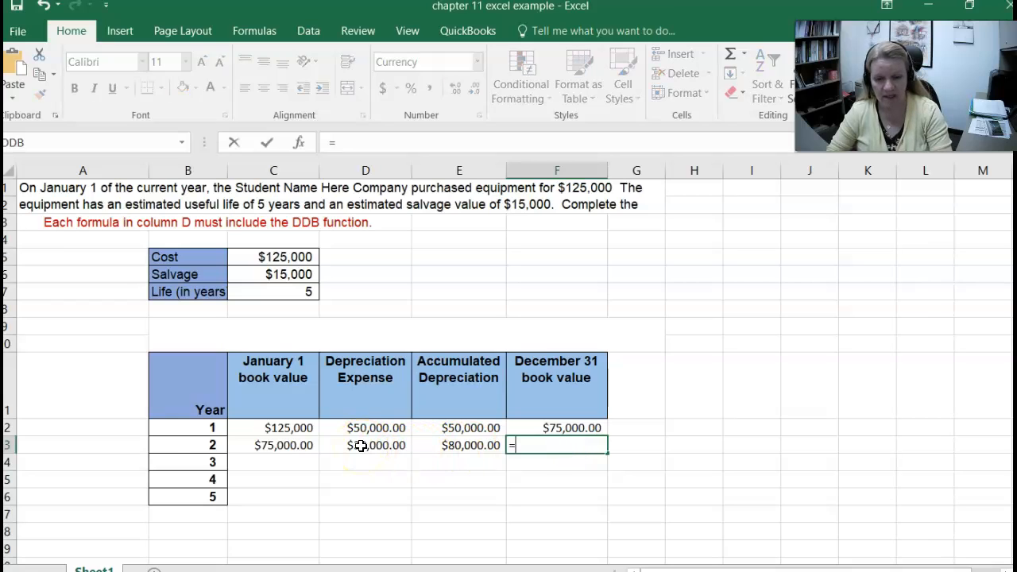
click(278, 444)
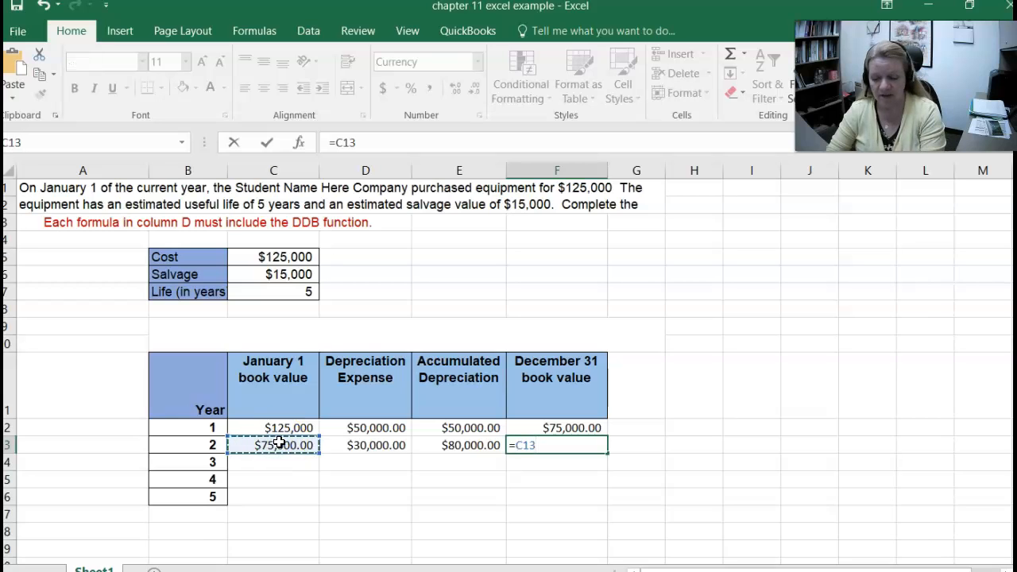
text(-)
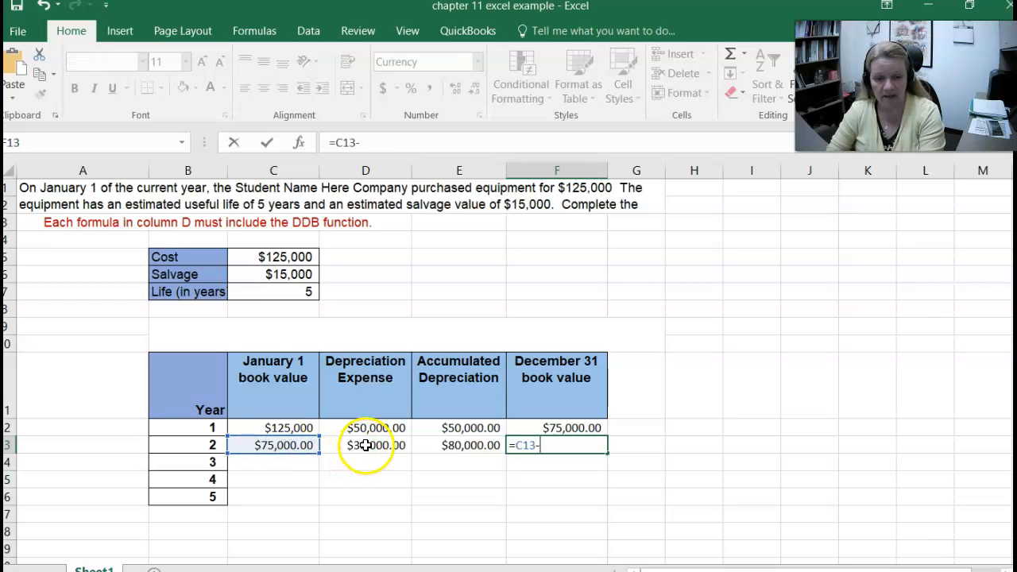
click(365, 445)
key(Return)
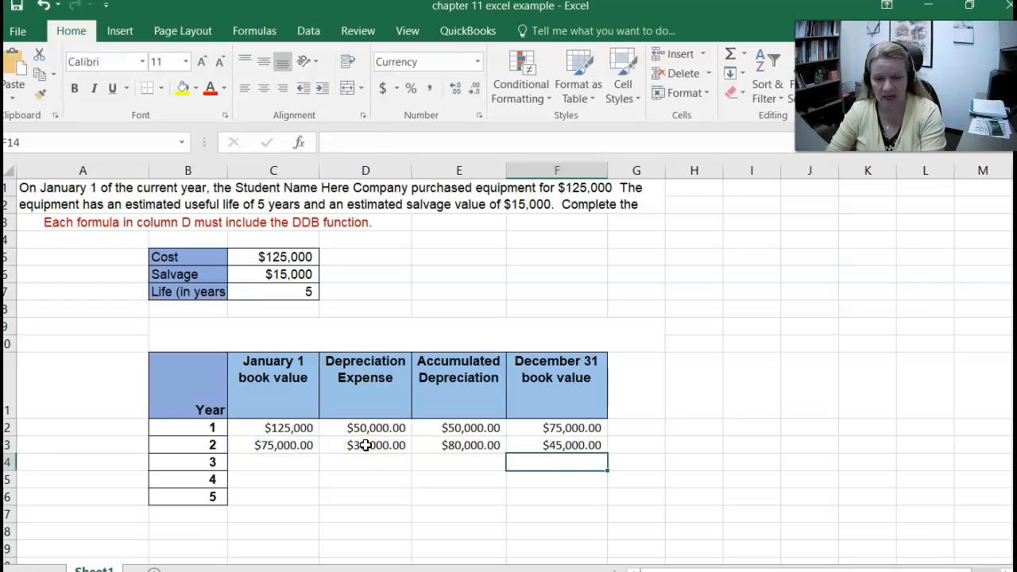
Enter =F13 as the Year 3 January 1 book value in C14
click(274, 462)
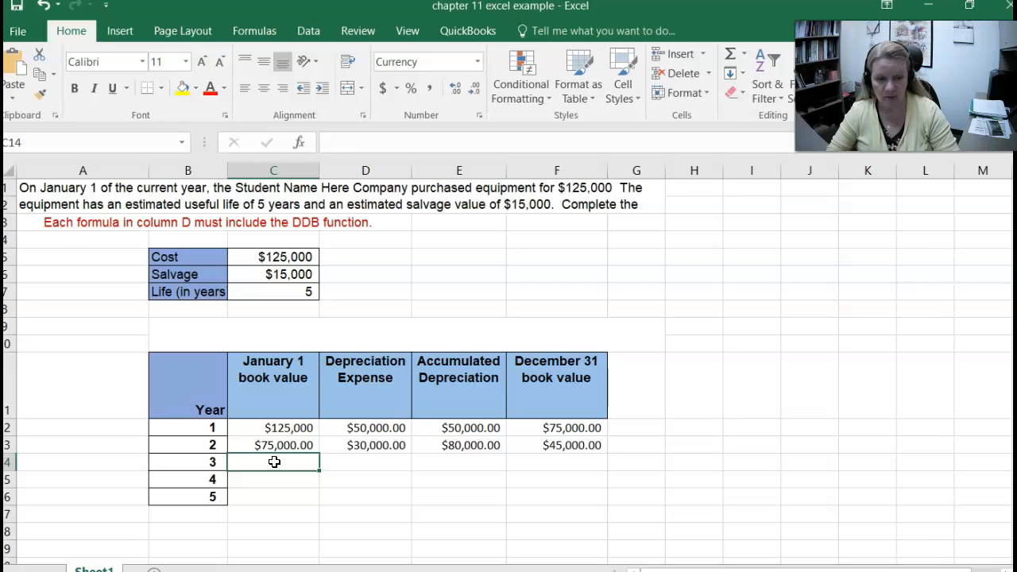
text(=)
click(539, 447)
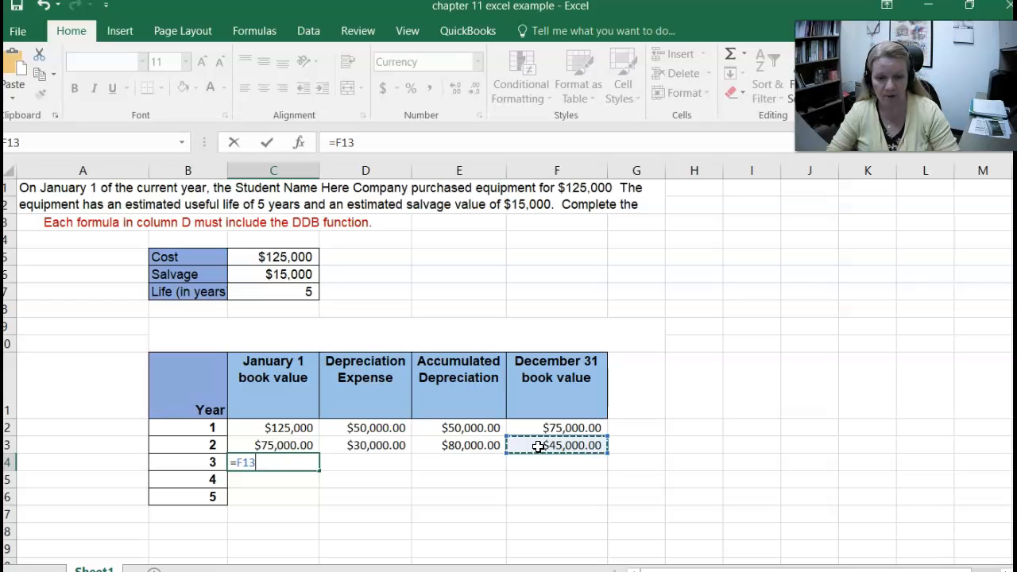
key(Return)
Insert the DDB function in D14 for Year 3, referencing C5 for Cost, C6 for Salvage and C7 for Life
click(347, 462)
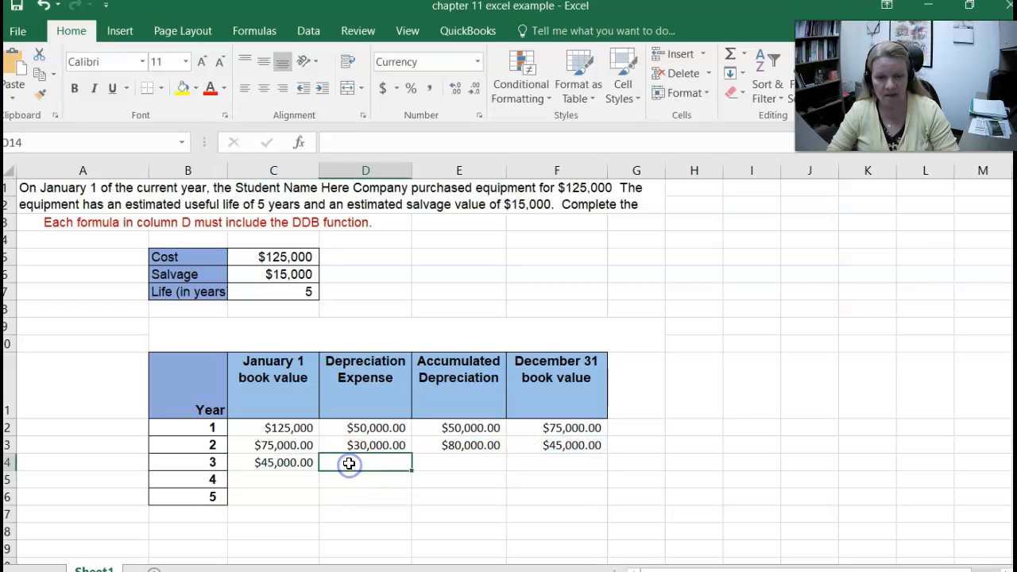
click(302, 144)
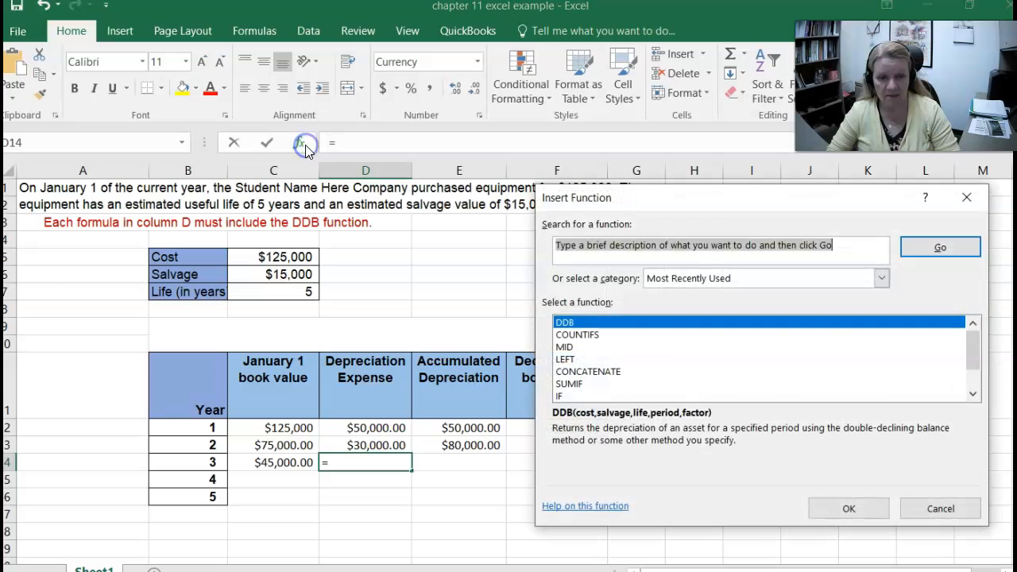
double_click(565, 324)
click(302, 257)
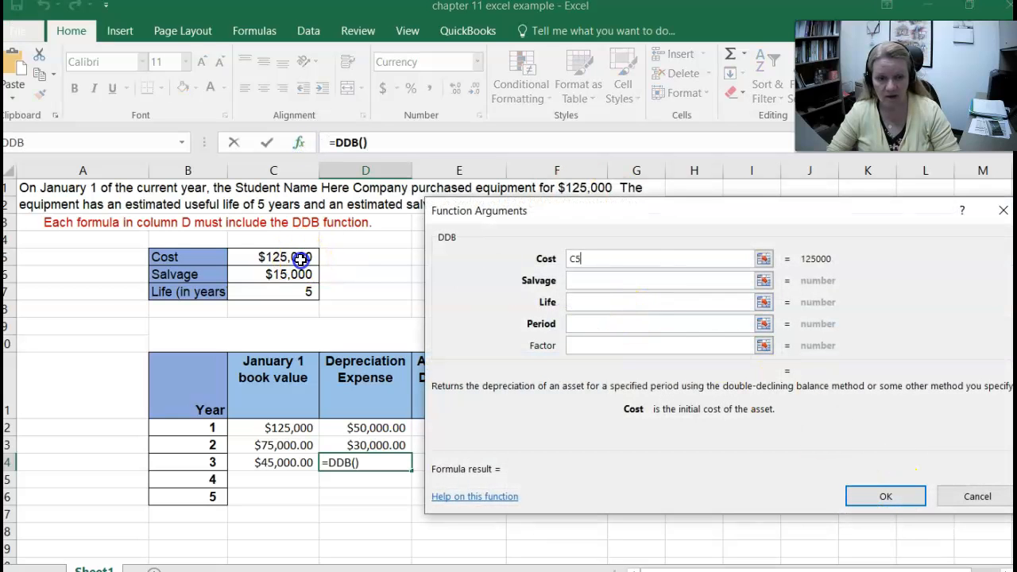
text(+)
click(690, 276)
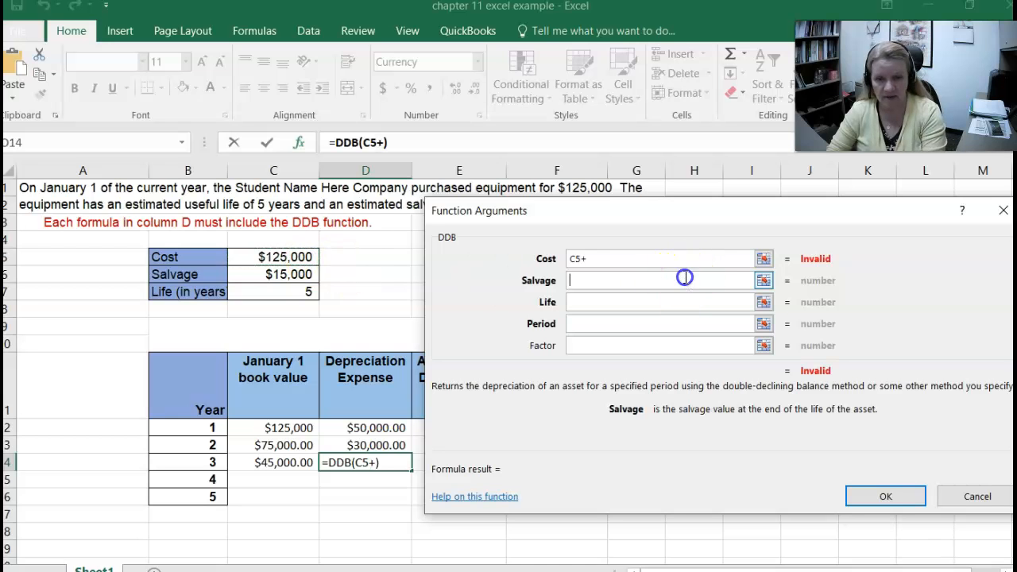
click(284, 274)
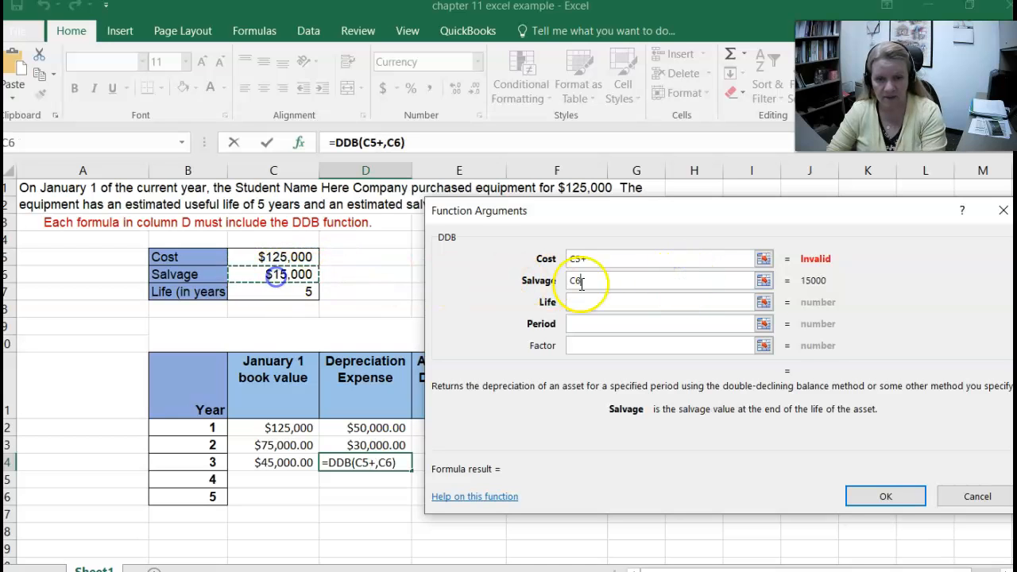
click(597, 302)
click(282, 292)
Set the DDB Period argument to 3, correct the Cost argument to C5 and complete the formula in D14
click(637, 330)
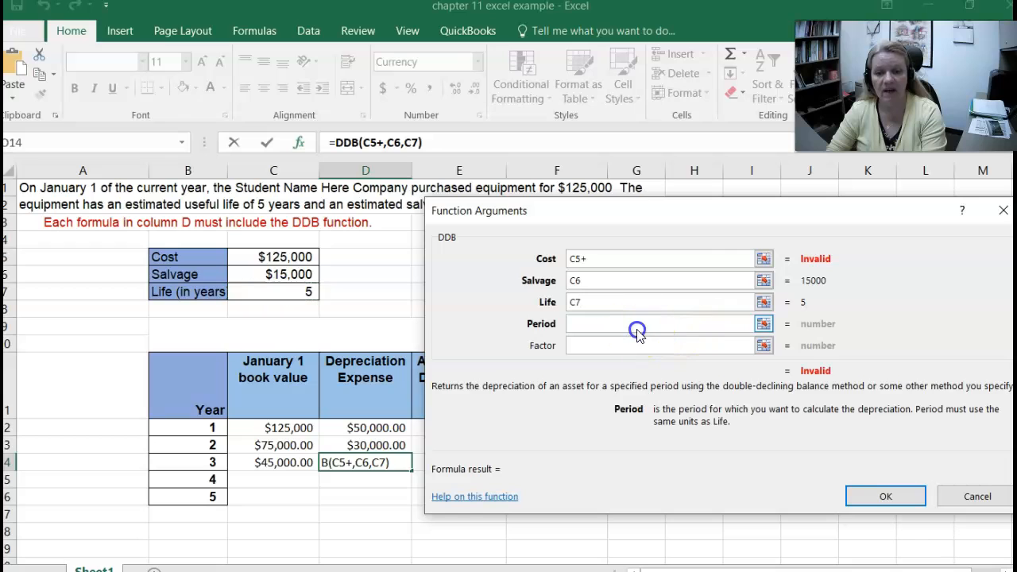
text(3)
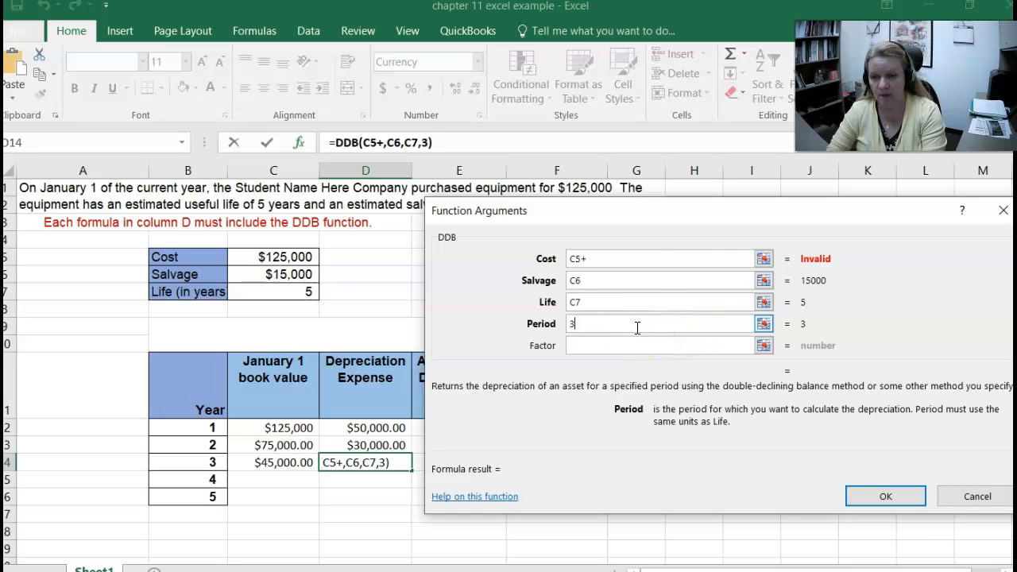
click(628, 254)
key(BackSpace)
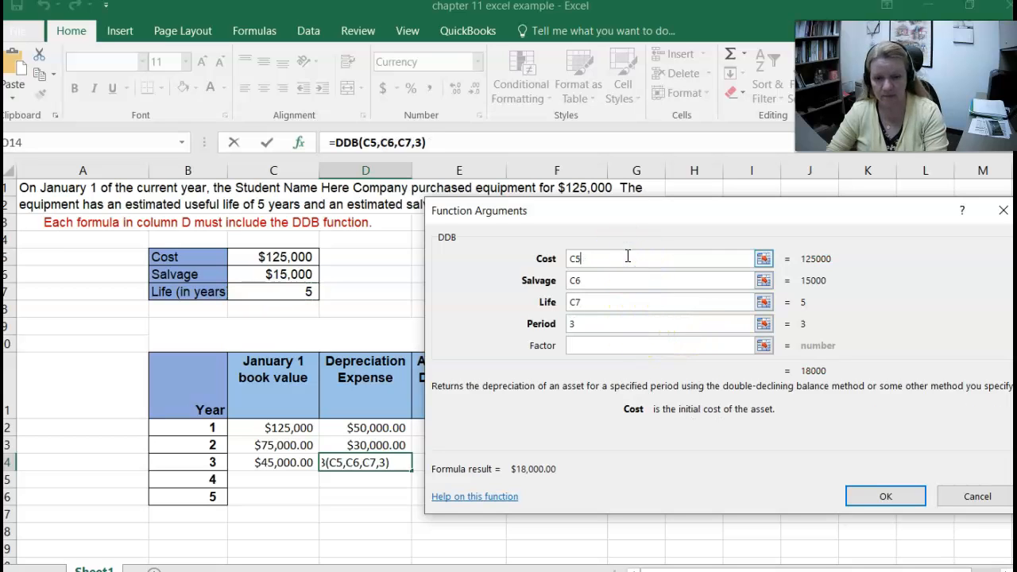
click(886, 497)
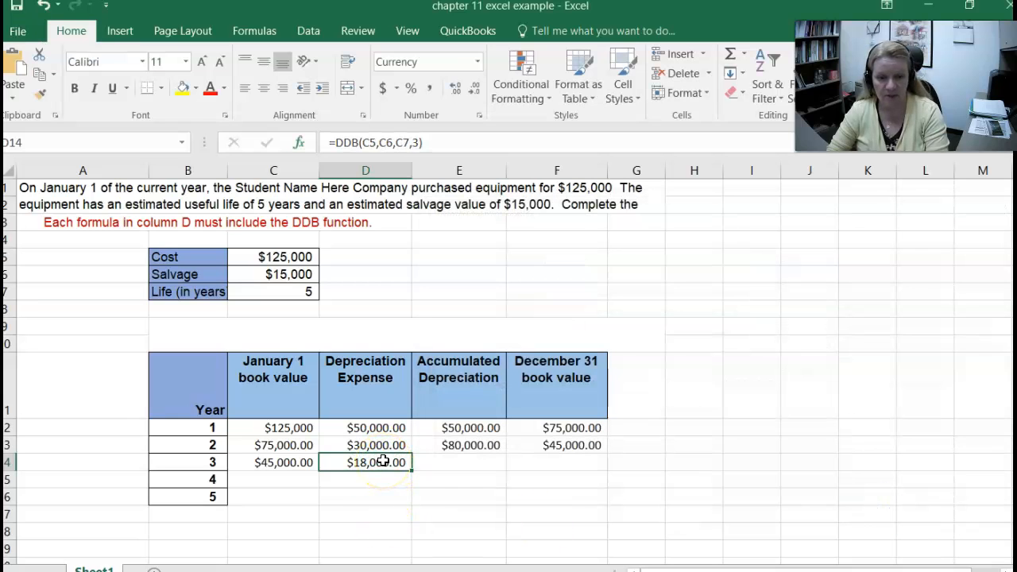
Enter =D14+E13 as the Year 3 accumulated depreciation in E14
click(466, 462)
text(=)
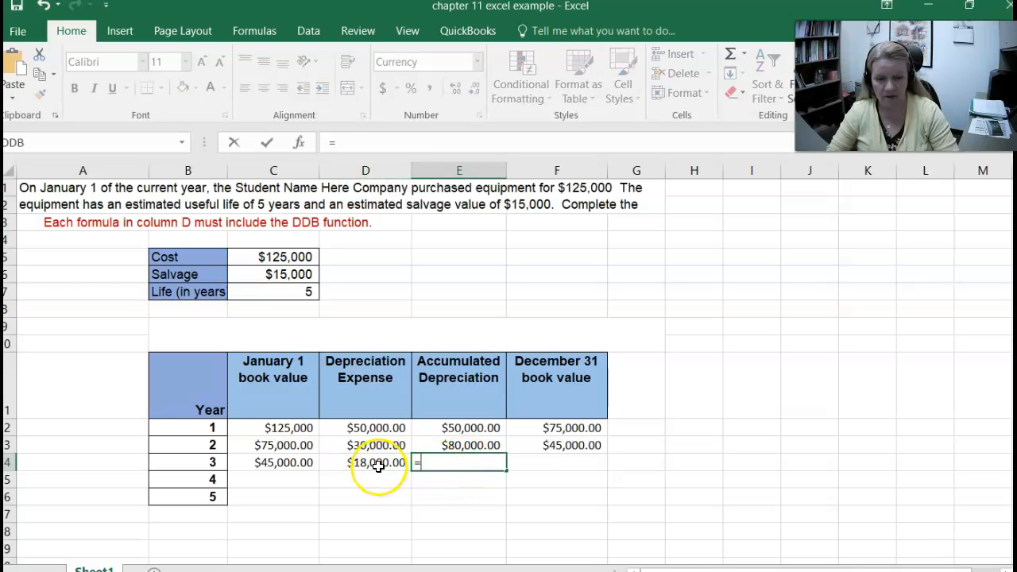
click(377, 462)
text(+)
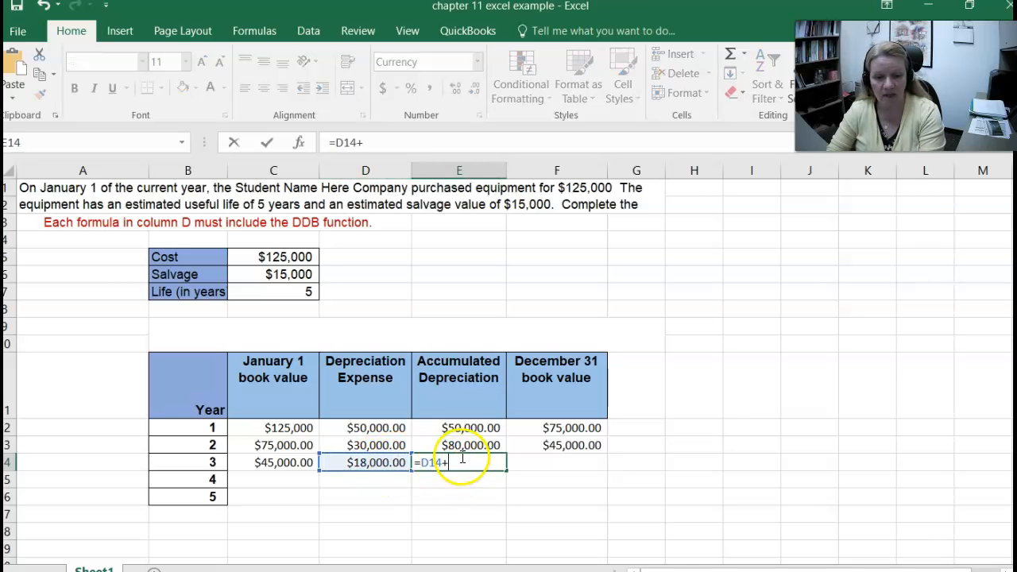
click(464, 442)
key(Return)
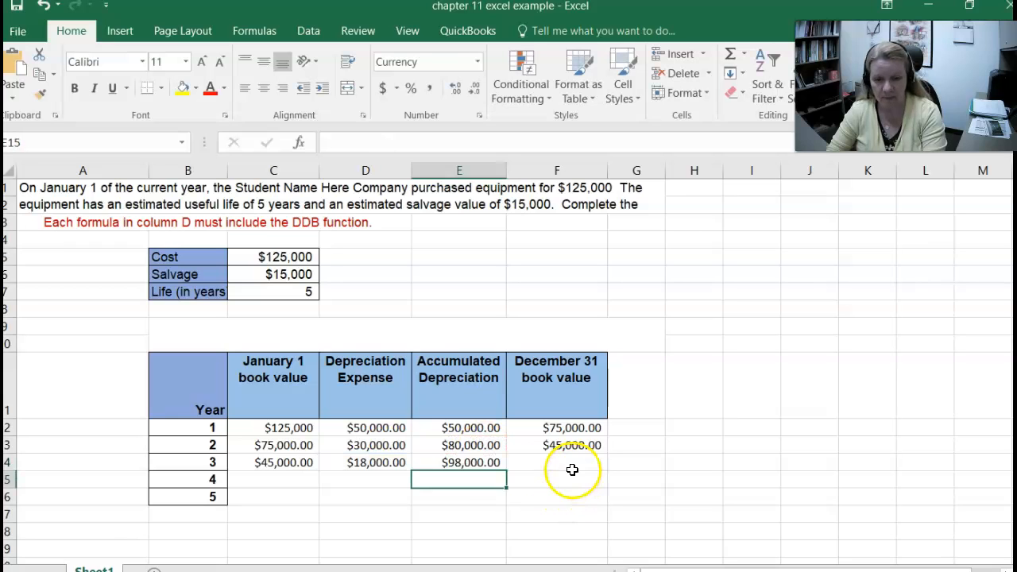
Enter =C14-D14 as the Year 3 December 31 book value in F14
click(573, 462)
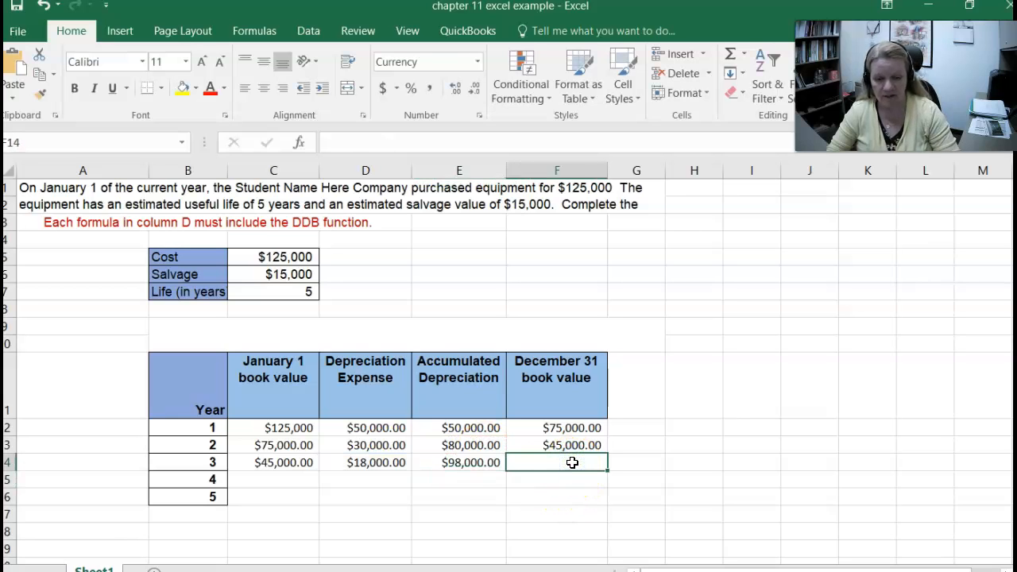
text(=)
click(285, 461)
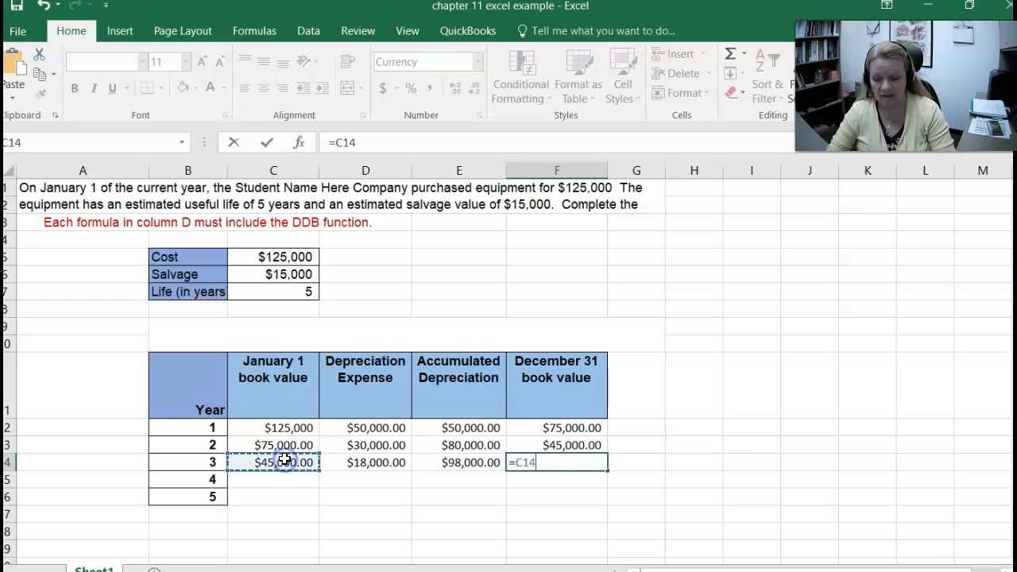
text(-)
click(398, 462)
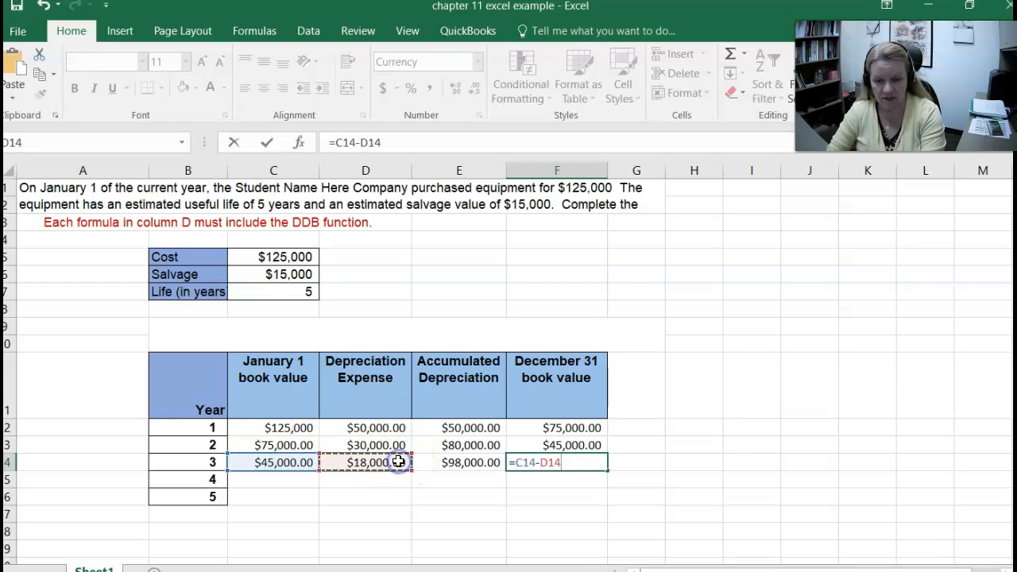
key(Return)
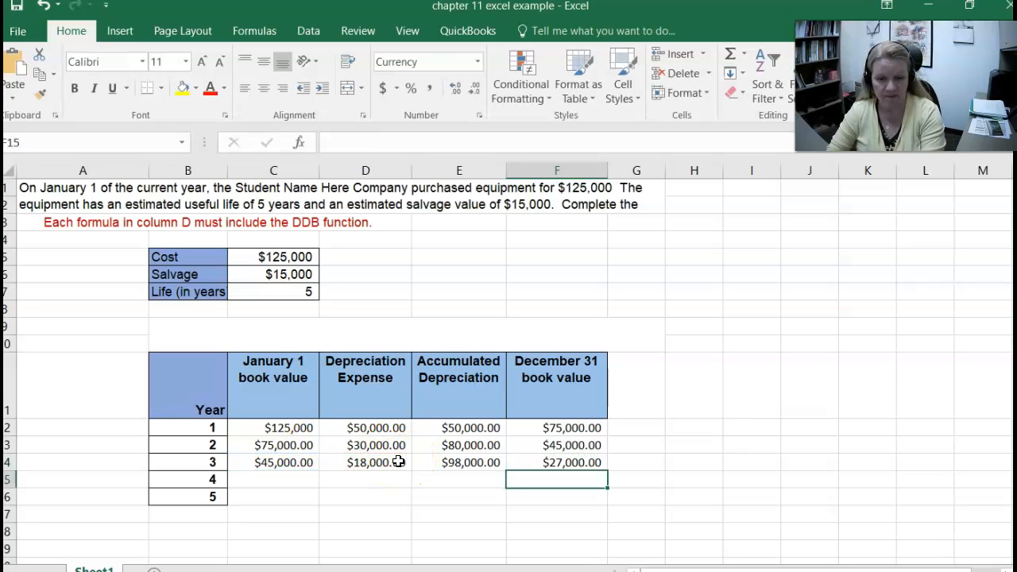
Enter =F14 as the Year 4 January 1 book value in C15
click(275, 481)
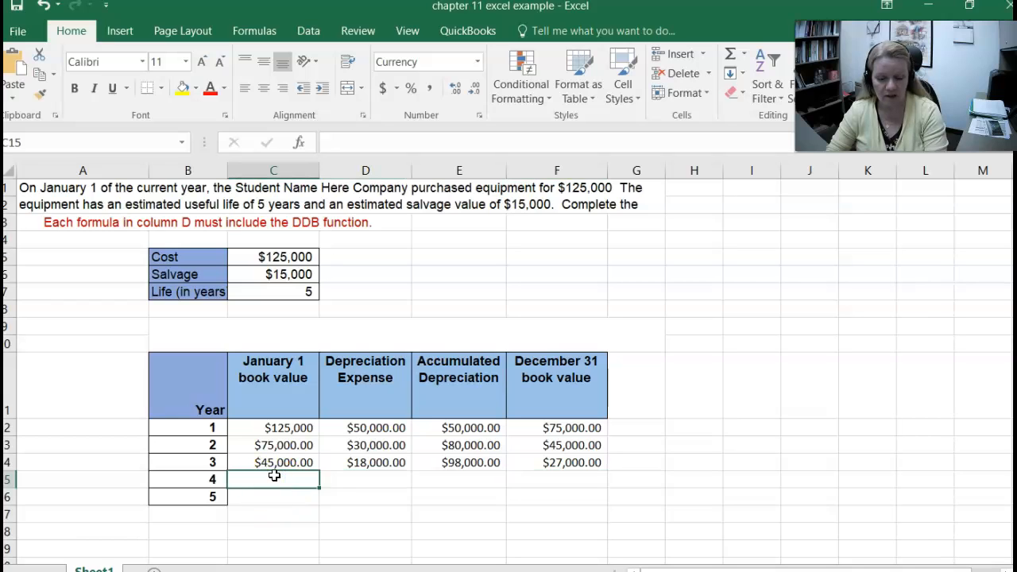
text(=)
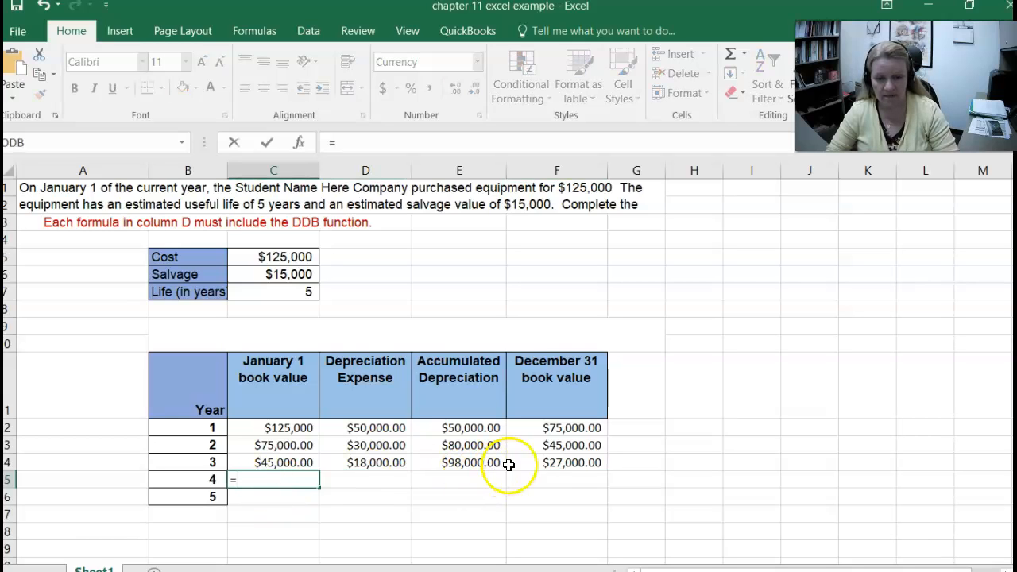
click(537, 465)
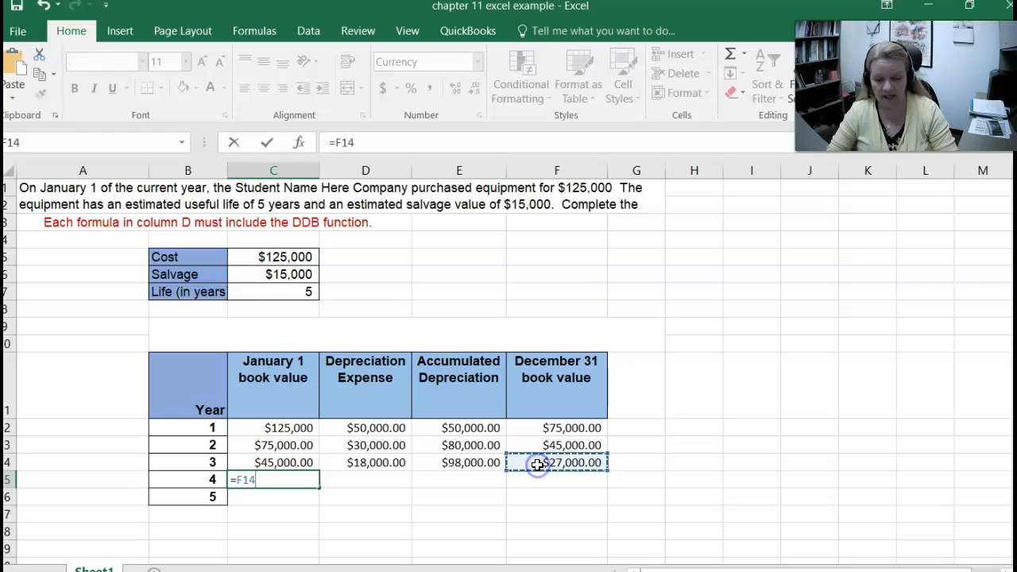
key(Return)
Insert the DDB function in D15 for Year 4 with Cost C5, Salvage C6, Life C7 and Period 4
click(350, 479)
click(303, 143)
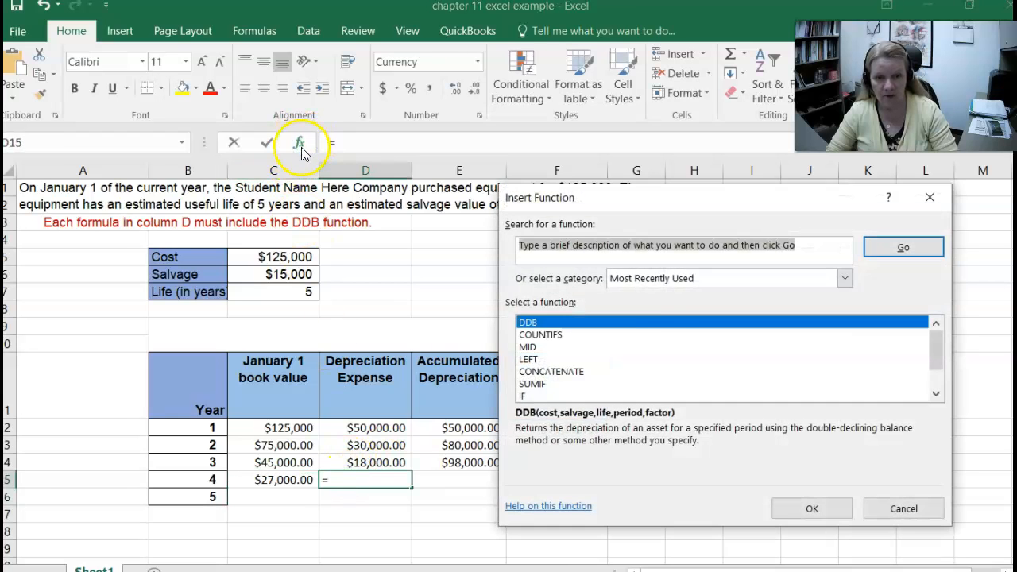
double_click(556, 321)
click(294, 255)
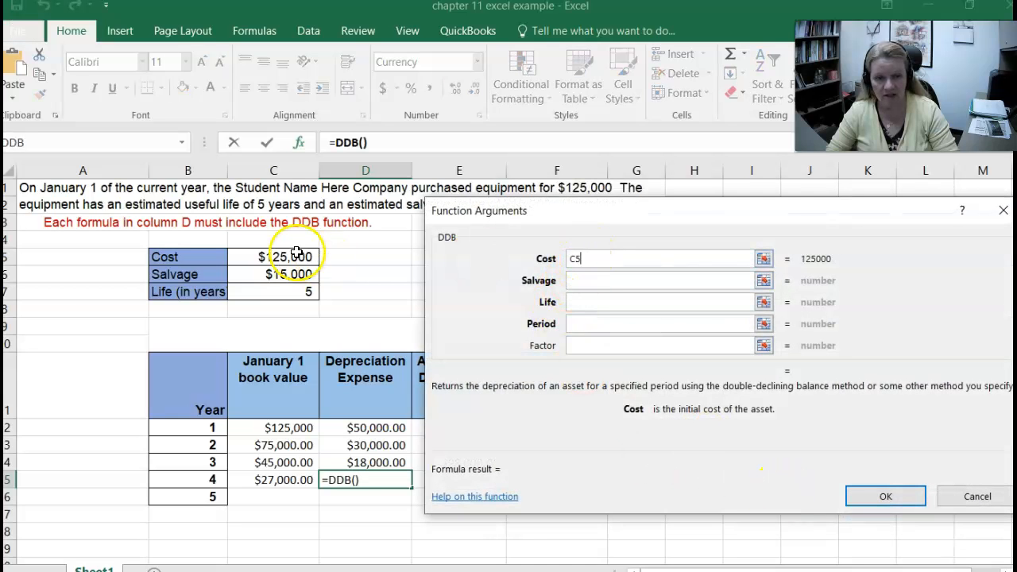
click(580, 280)
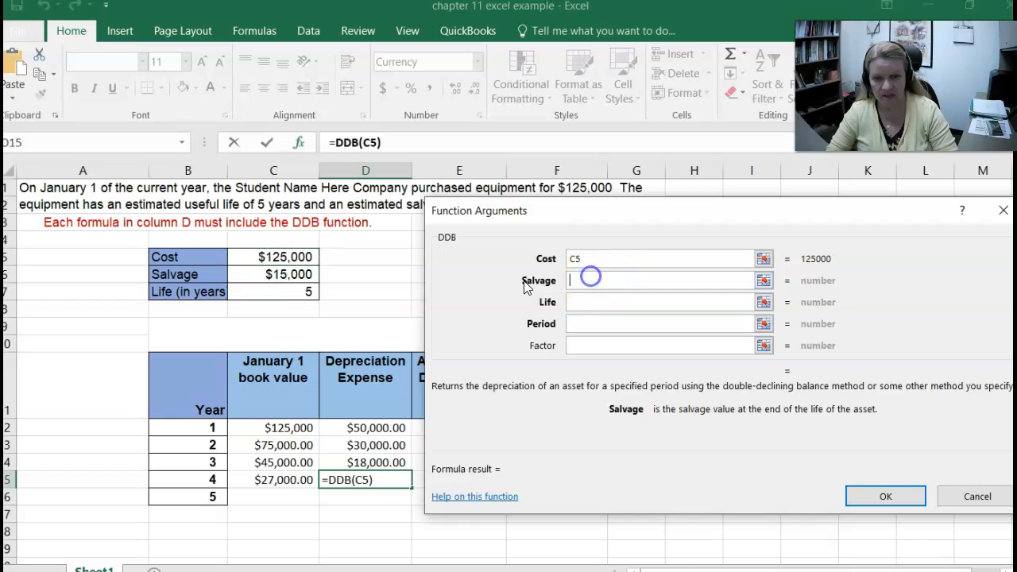
click(278, 282)
click(645, 299)
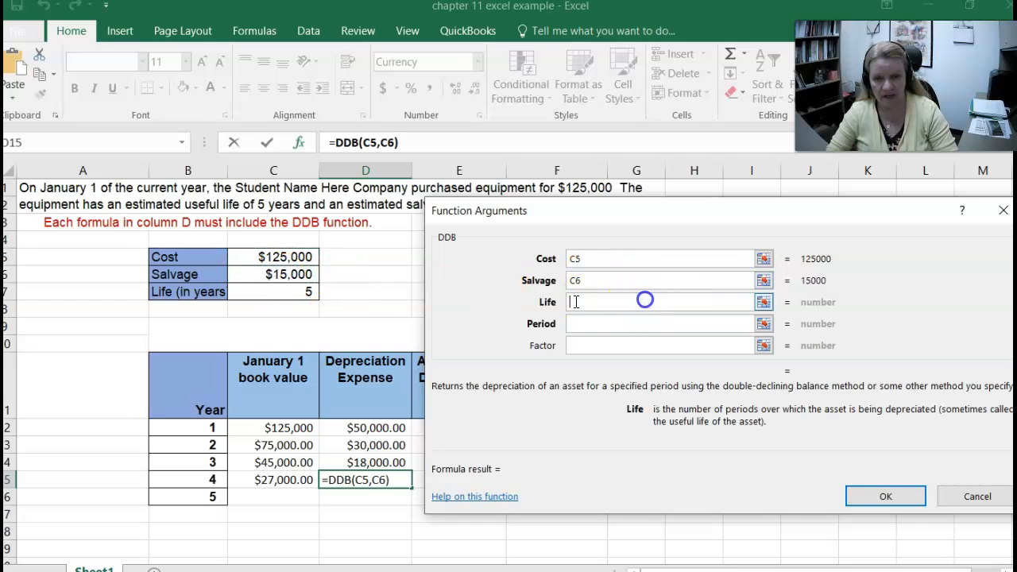
click(288, 292)
click(607, 323)
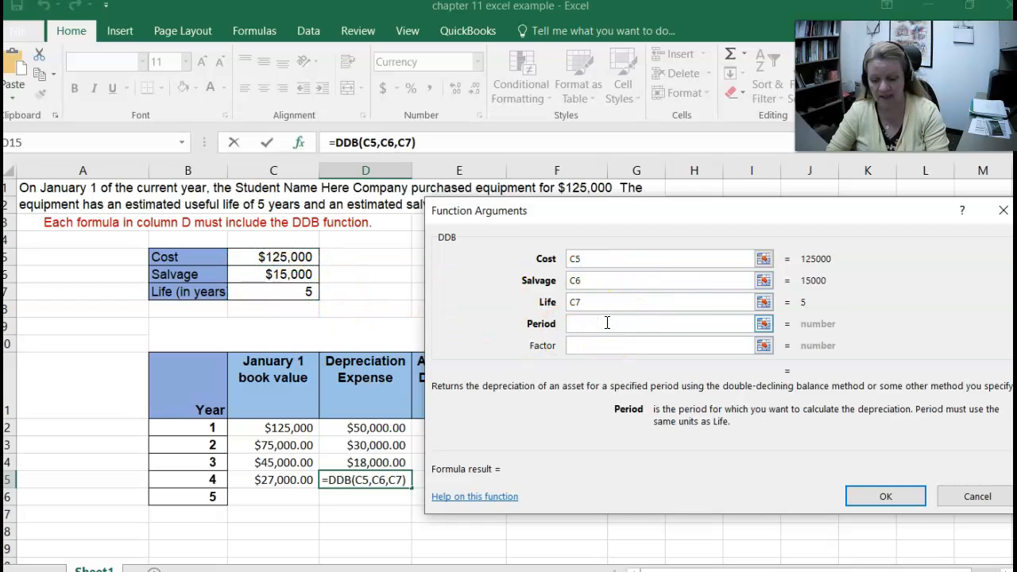
text(4)
click(875, 496)
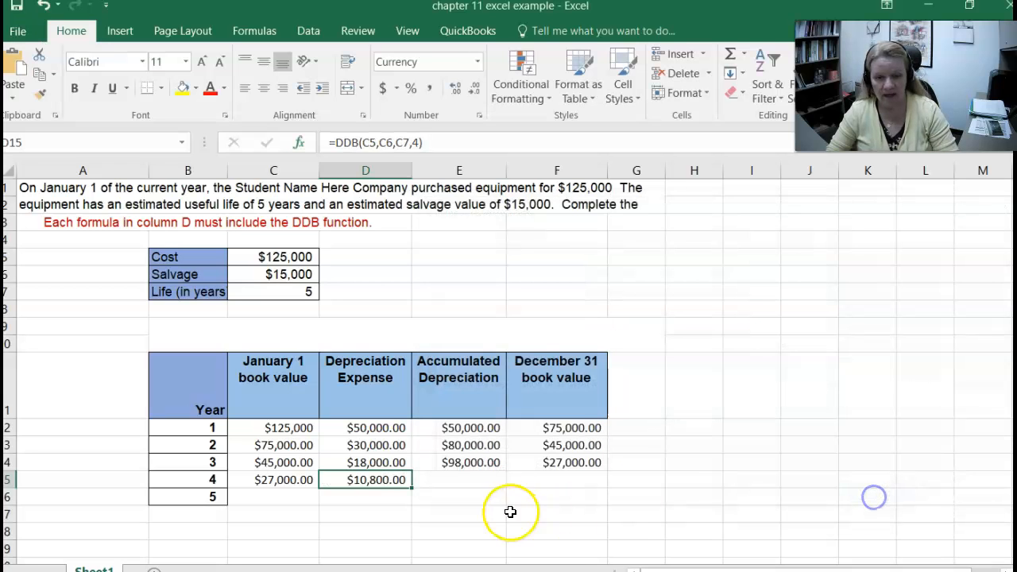
Enter =D15+E14 as the Year 4 accumulated depreciation in E15
click(481, 473)
text(=)
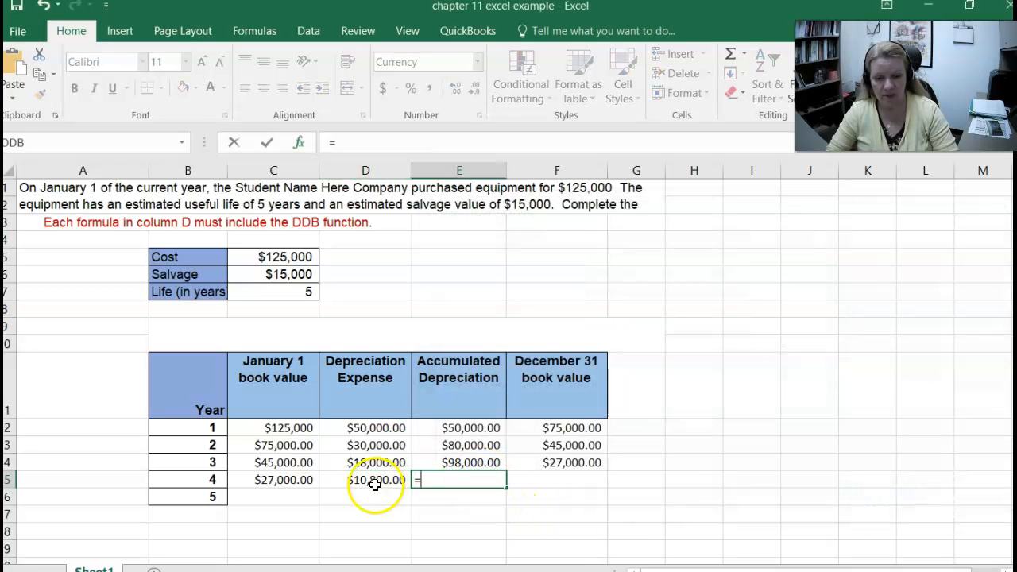
click(368, 479)
text(+)
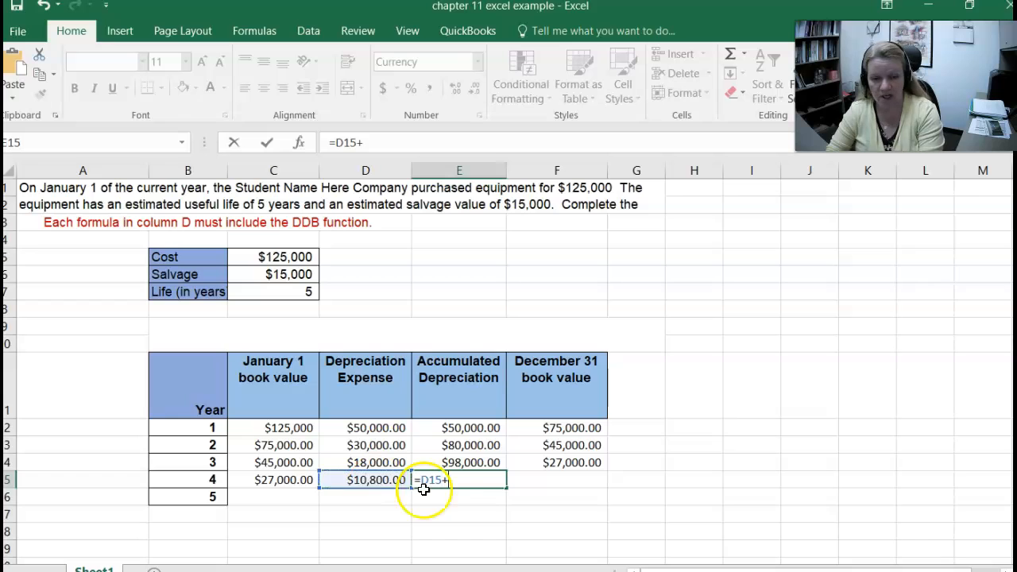
click(477, 461)
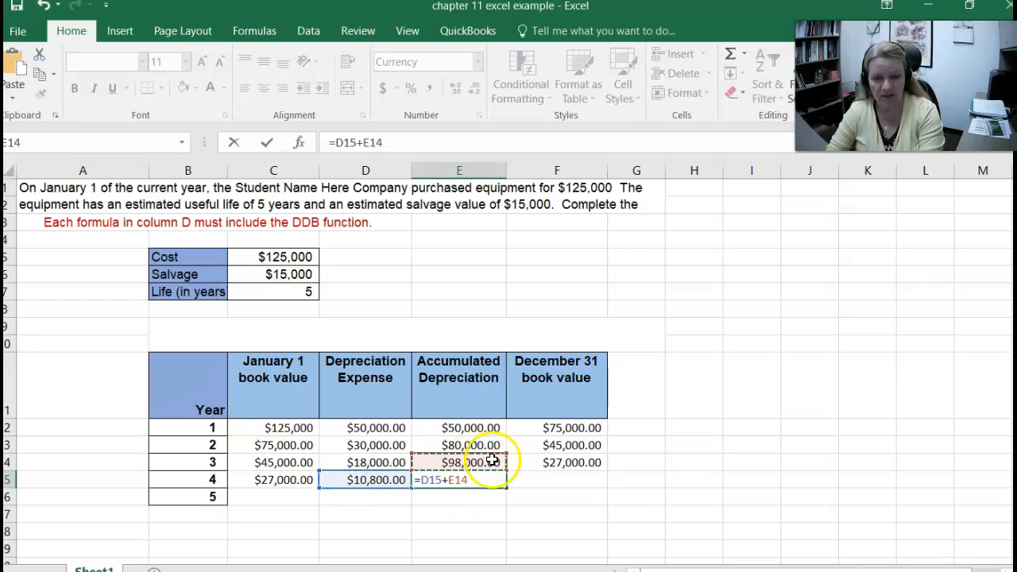
key(Return)
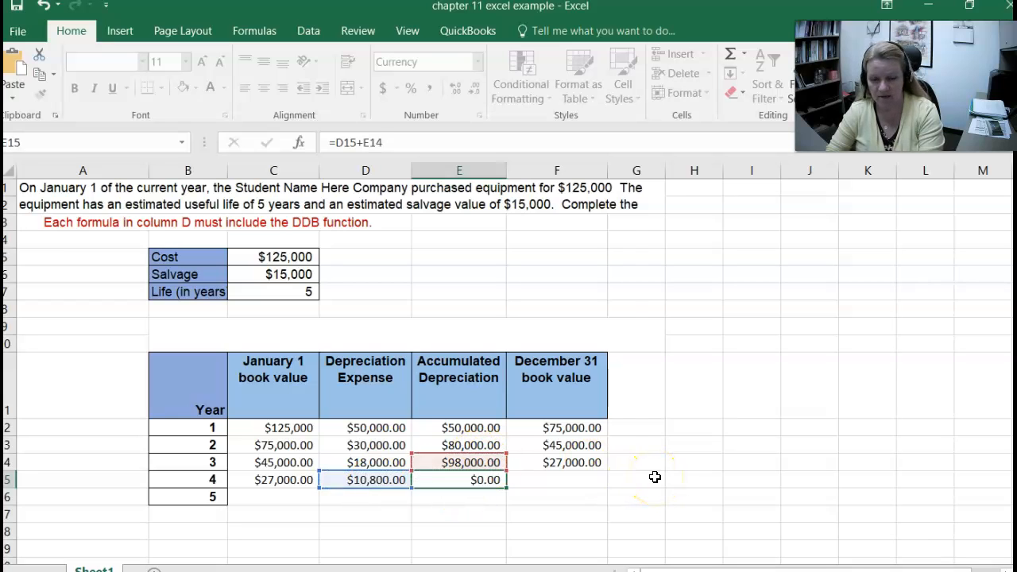
Enter =C15-D15 as the Year 4 December 31 book value in F15
click(590, 481)
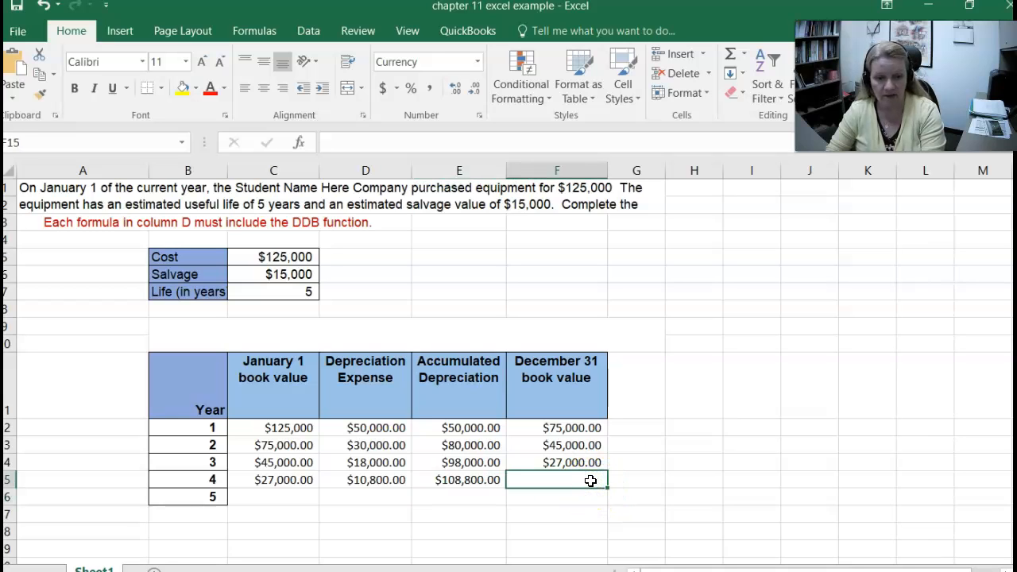
text(=)
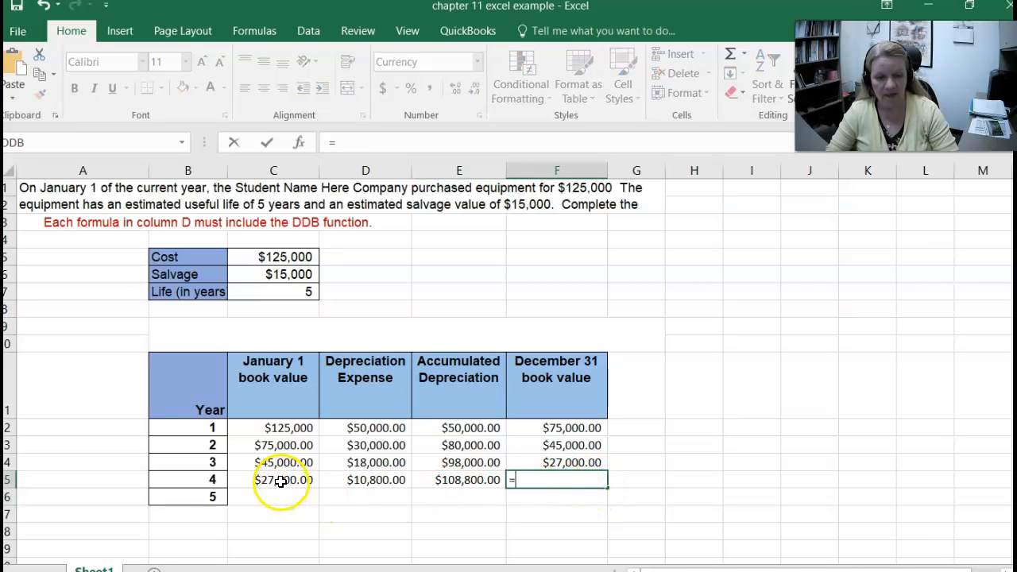
click(282, 480)
text(-)
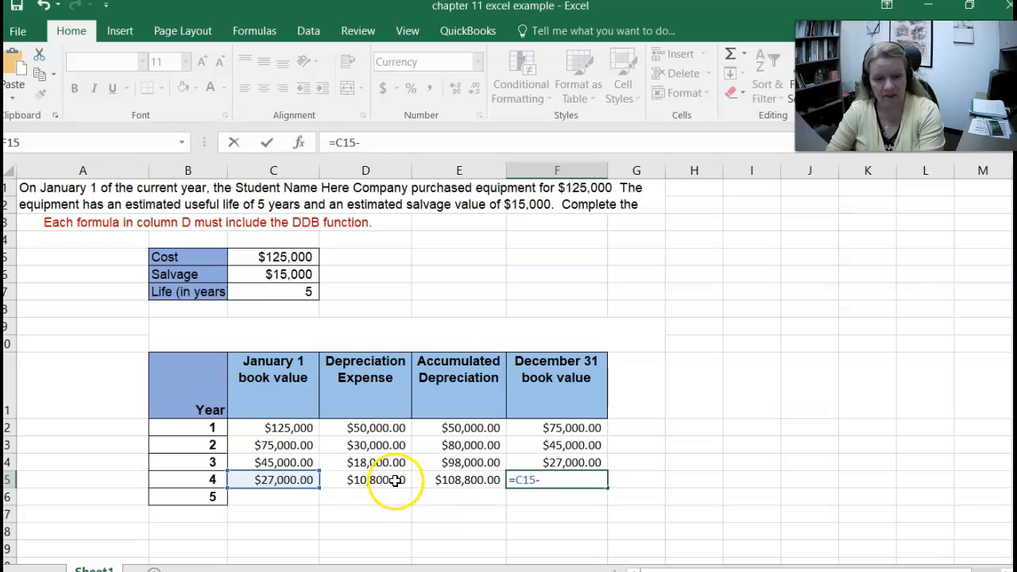
click(394, 480)
key(Return)
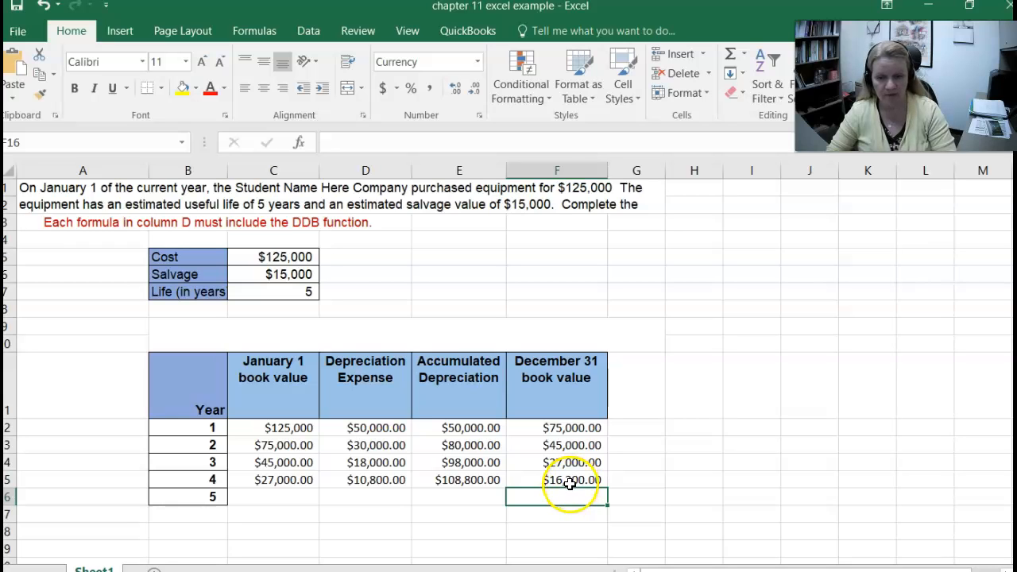
Enter =F15 as the Year 5 January 1 book value in C16
click(274, 492)
text(=)
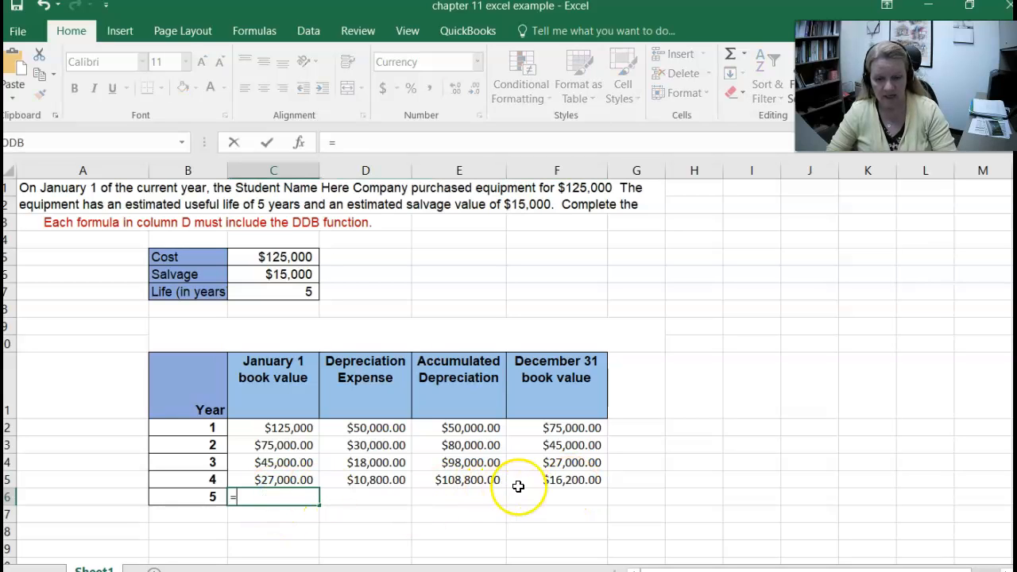
click(547, 479)
key(Return)
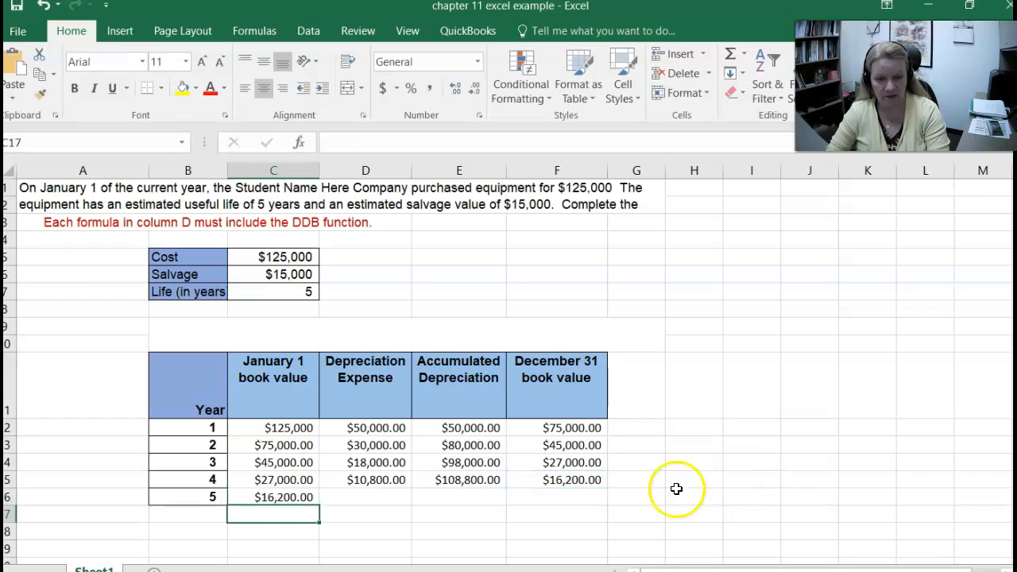
Insert the DDB function in D16 for Year 5 with Cost C5, Salvage C6, Life C7 and Period 5
click(393, 494)
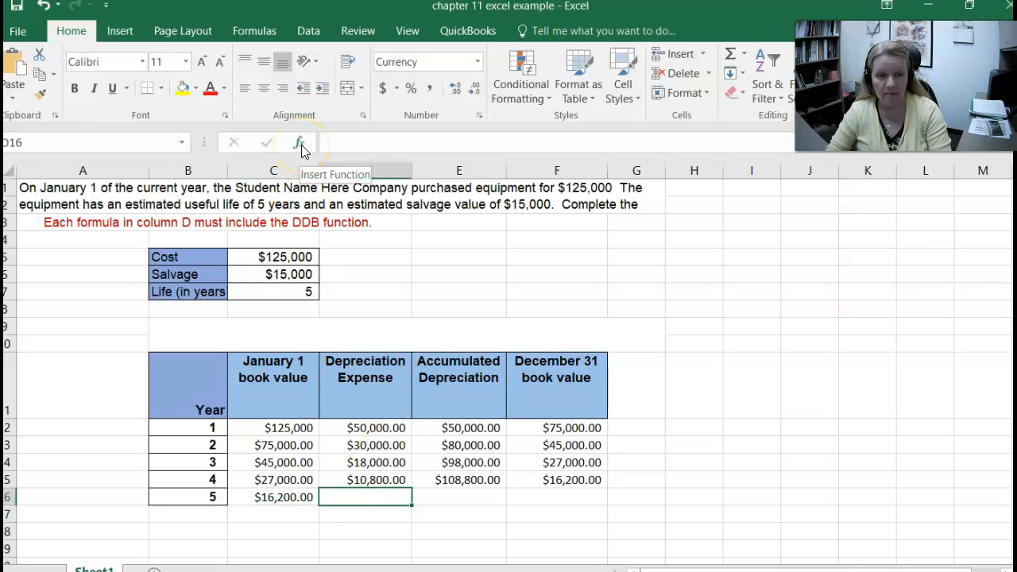
click(276, 276)
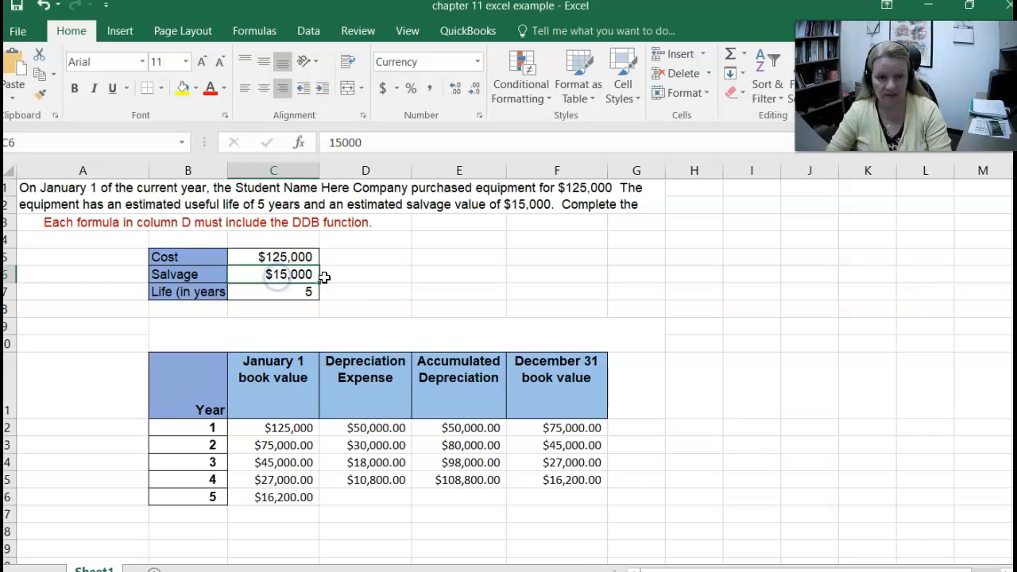
click(379, 496)
click(302, 143)
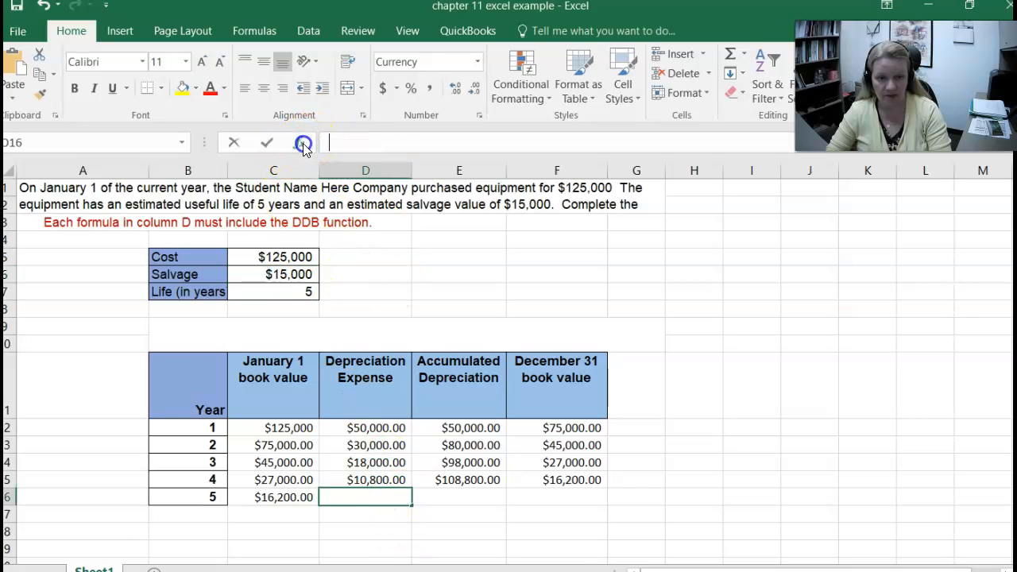
click(833, 515)
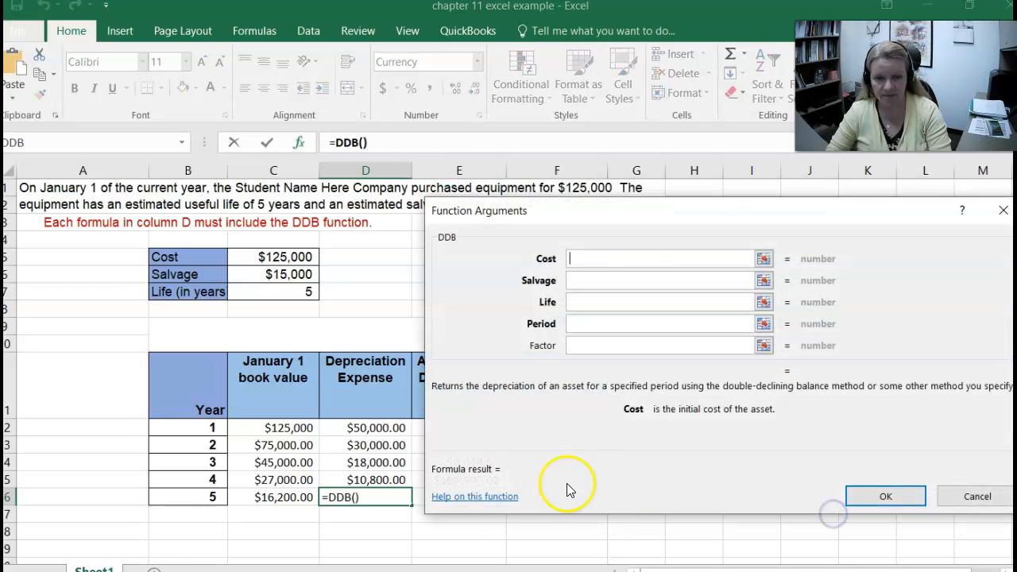
click(282, 256)
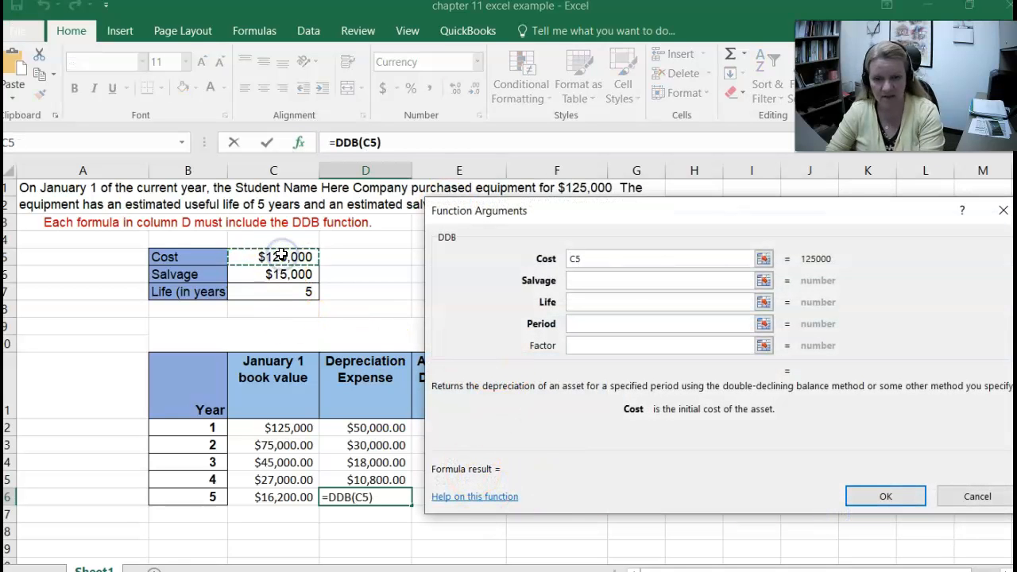
click(682, 282)
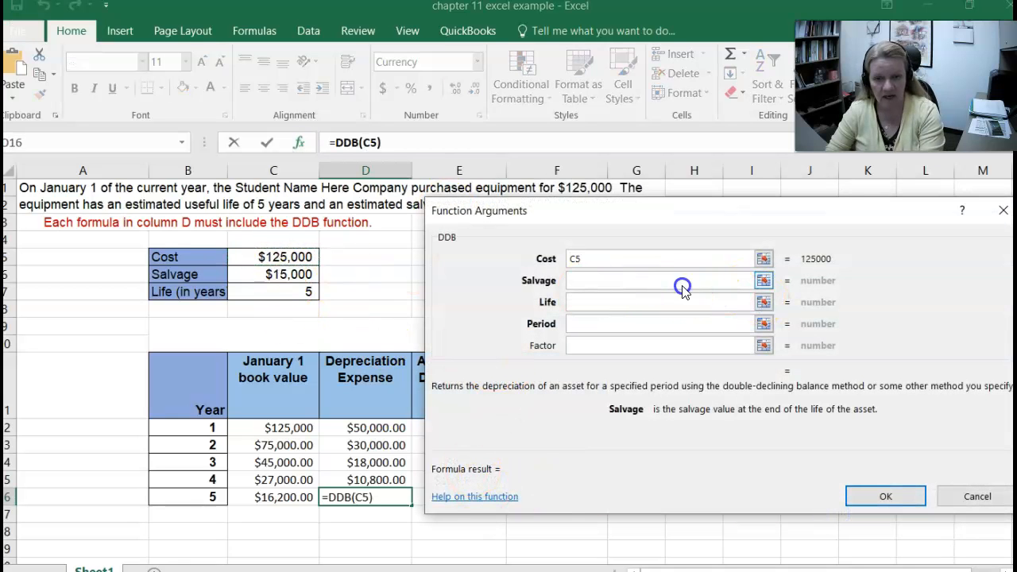
click(290, 274)
click(595, 301)
click(299, 291)
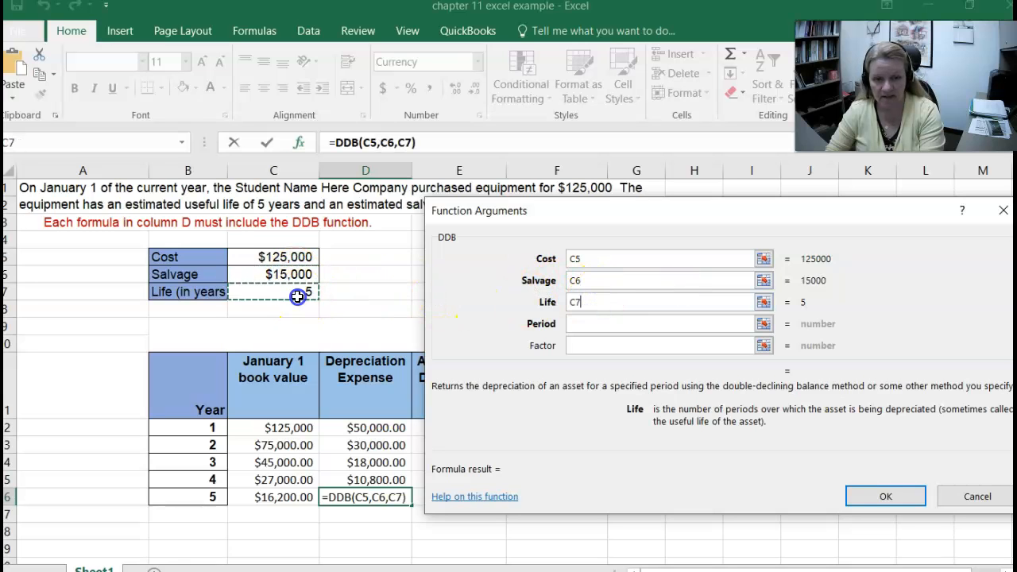
click(601, 322)
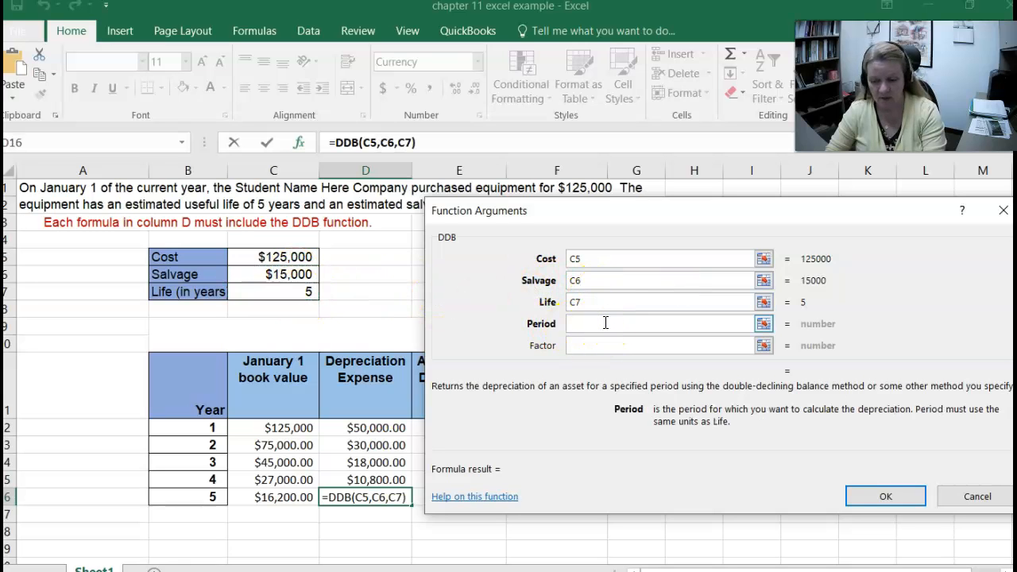
text(5)
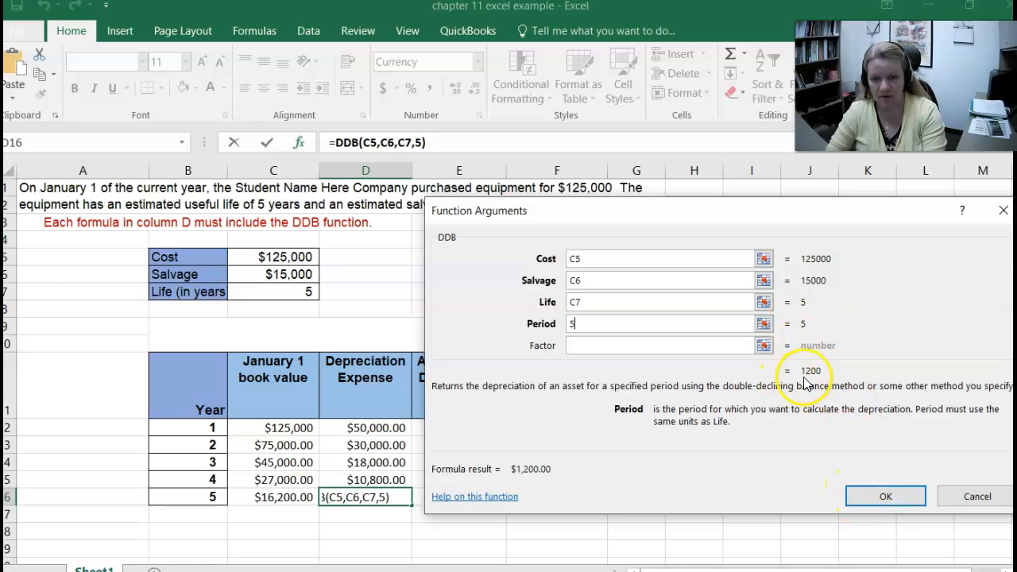
click(878, 501)
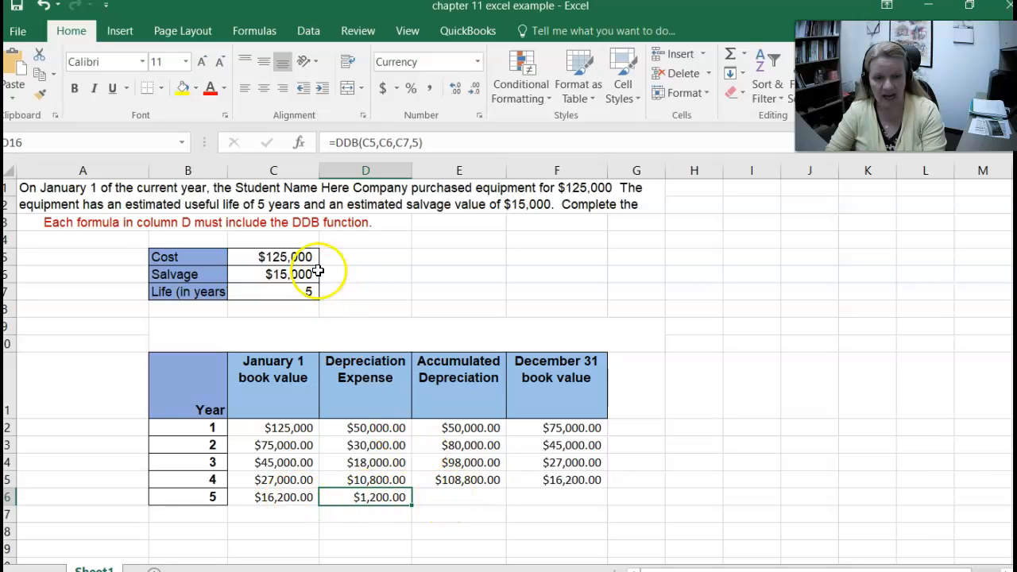
drag(296, 275, 364, 276)
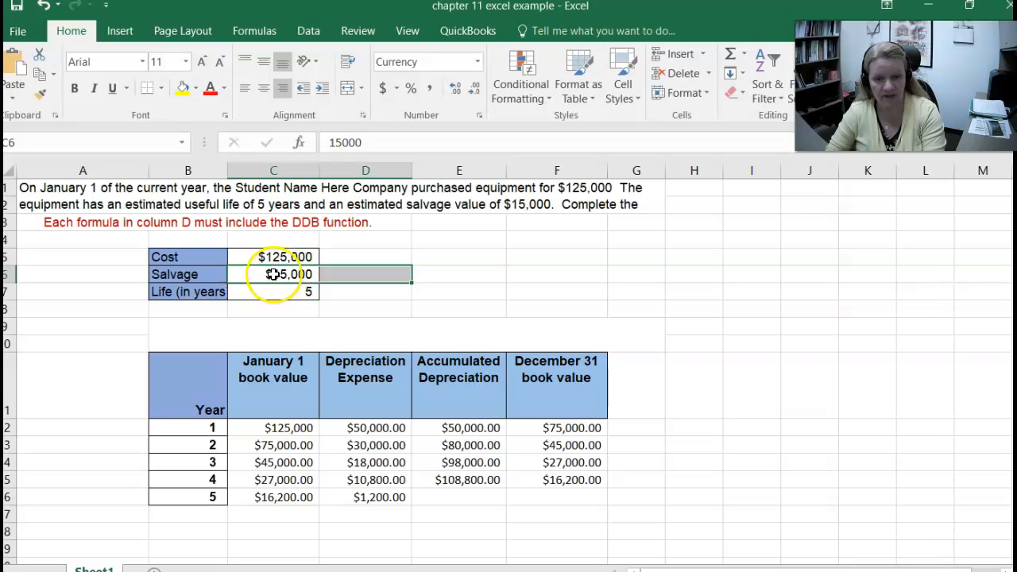
drag(270, 275, 356, 275)
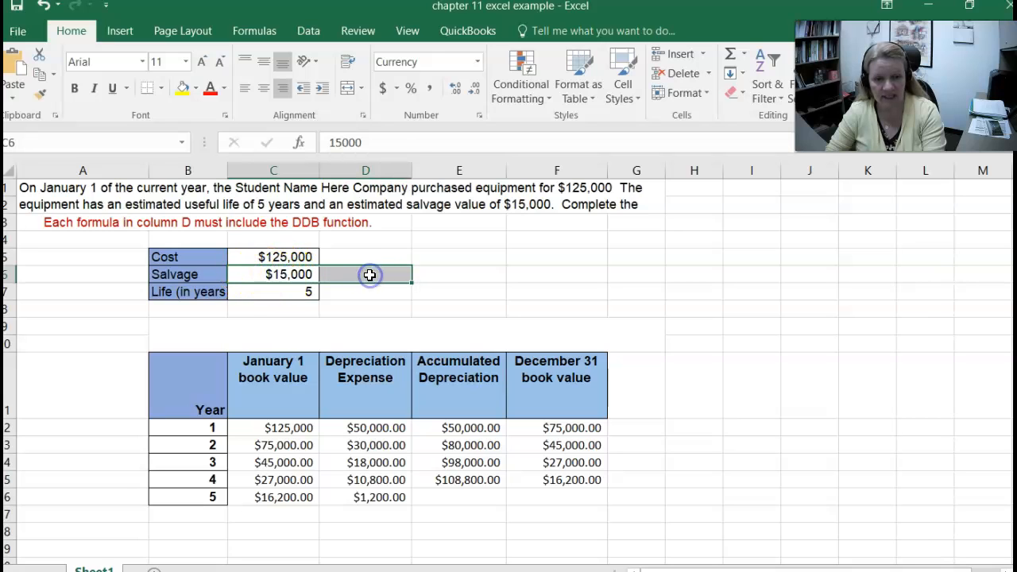
Enter =D16+E15 as the Year 5 accumulated depreciation in E16
click(463, 495)
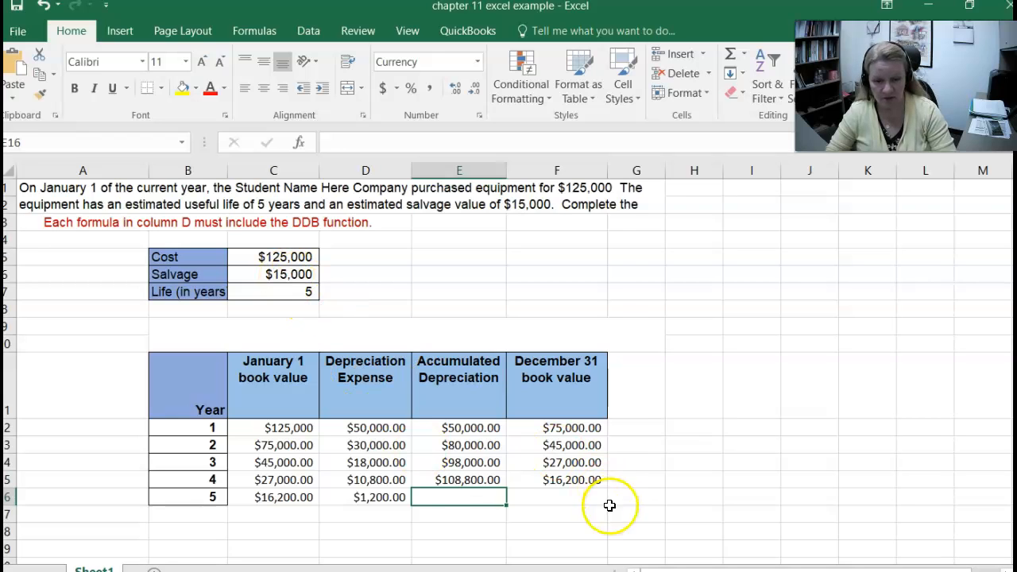
text(=)
click(380, 495)
text(+)
click(467, 480)
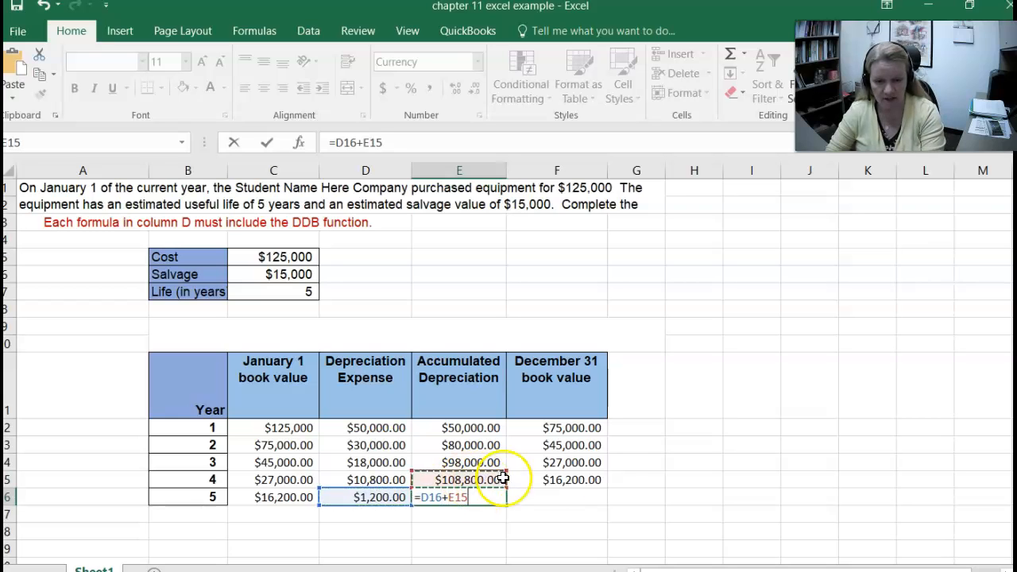
key(Return)
Enter =C16-D16 as the Year 5 December 31 book value in F16
click(594, 498)
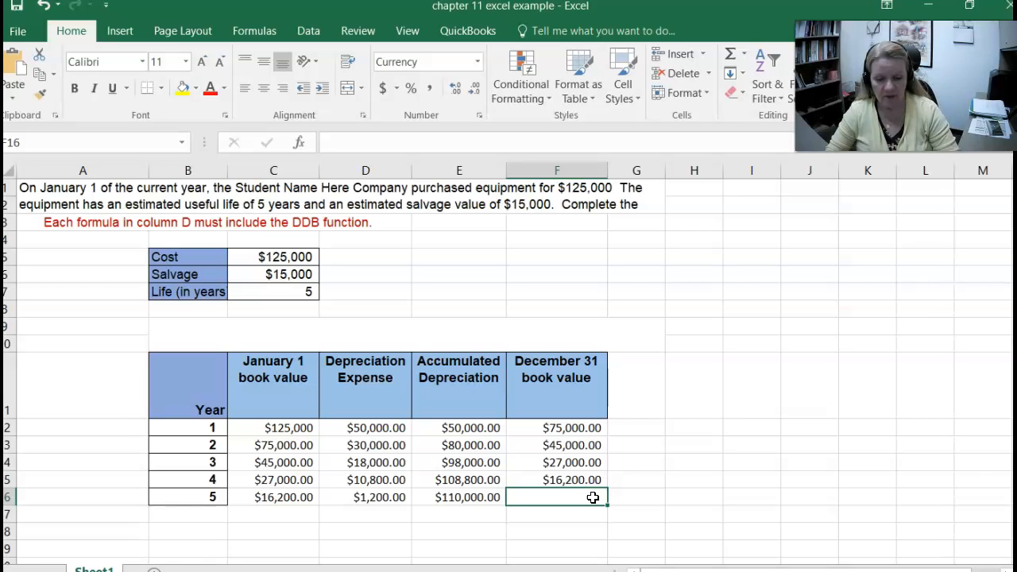
text(=)
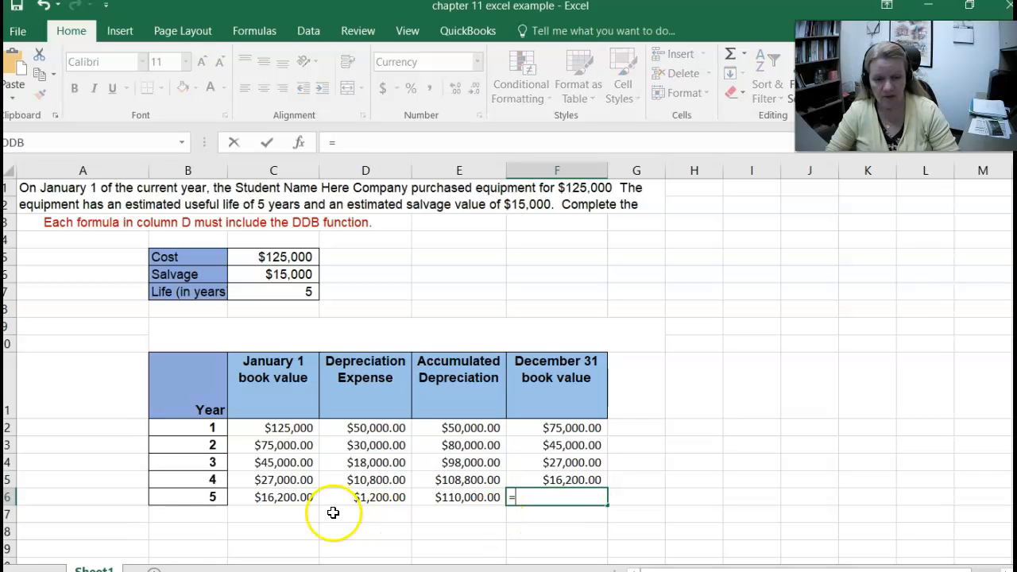
click(287, 498)
text(-)
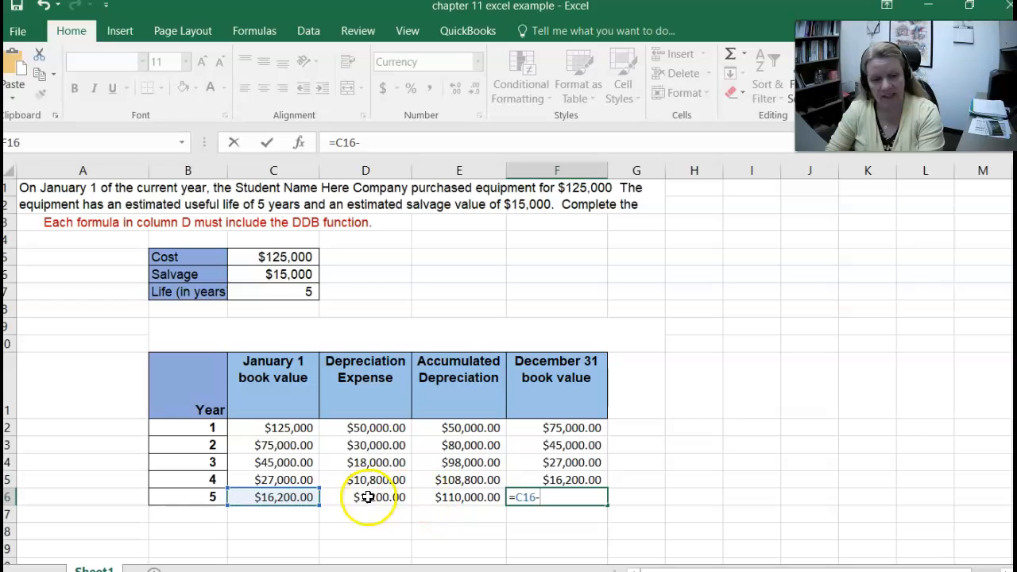
click(368, 498)
key(Return)
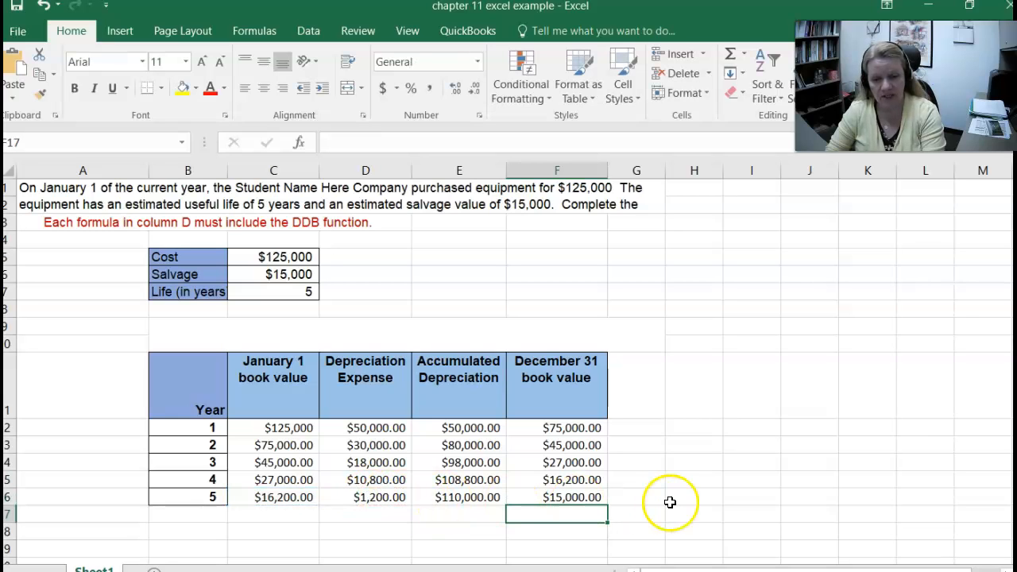
Highlight the Year 5 December 31 book value in F16 and the salvage value in C6 with yellow fill
click(554, 497)
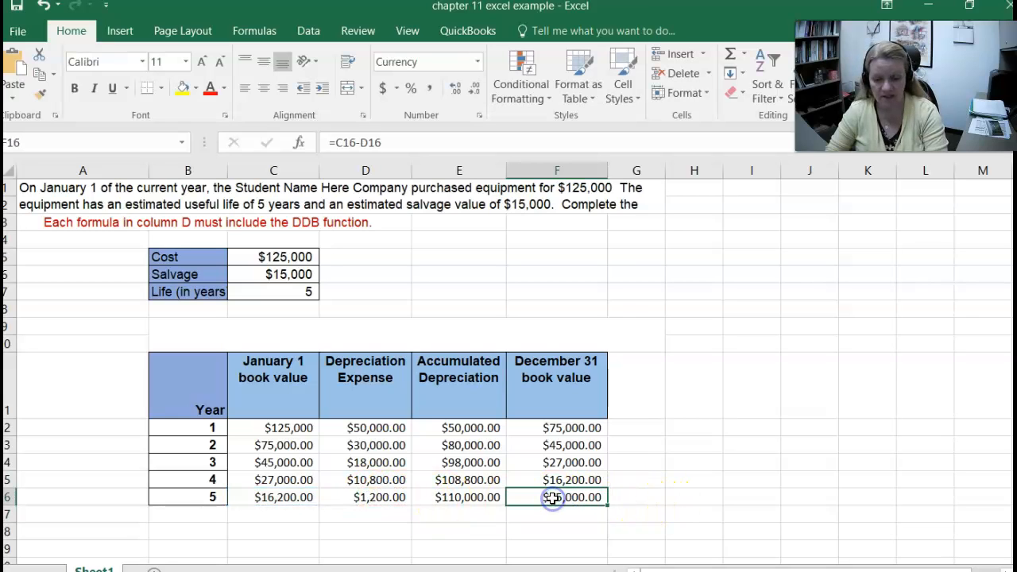
click(182, 88)
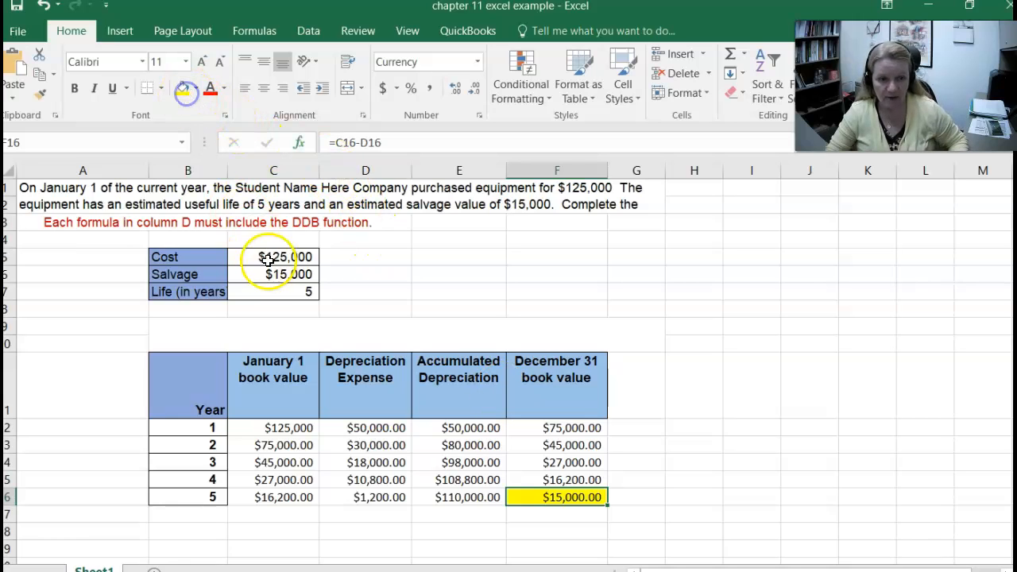
click(272, 275)
click(182, 88)
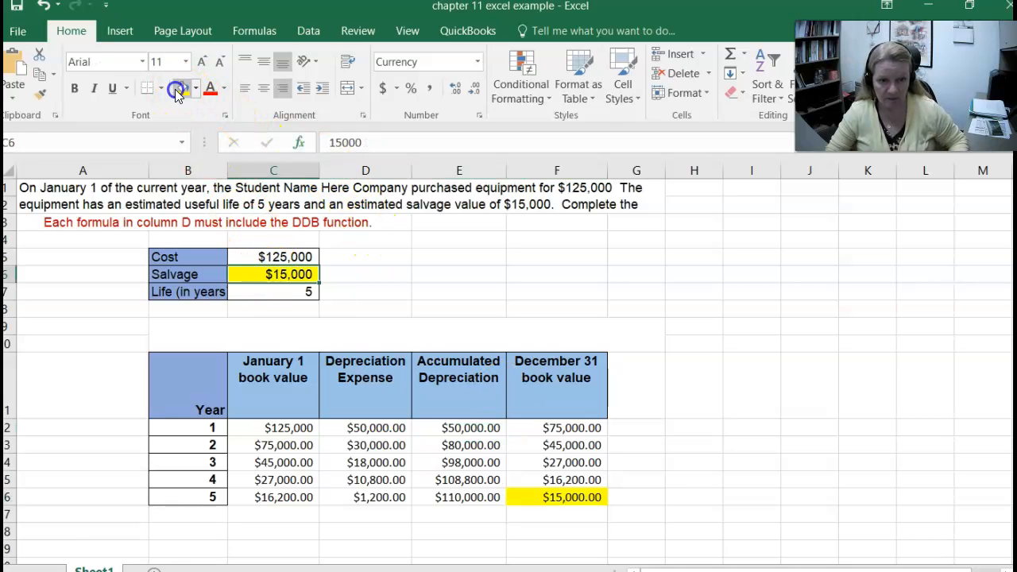
click(689, 468)
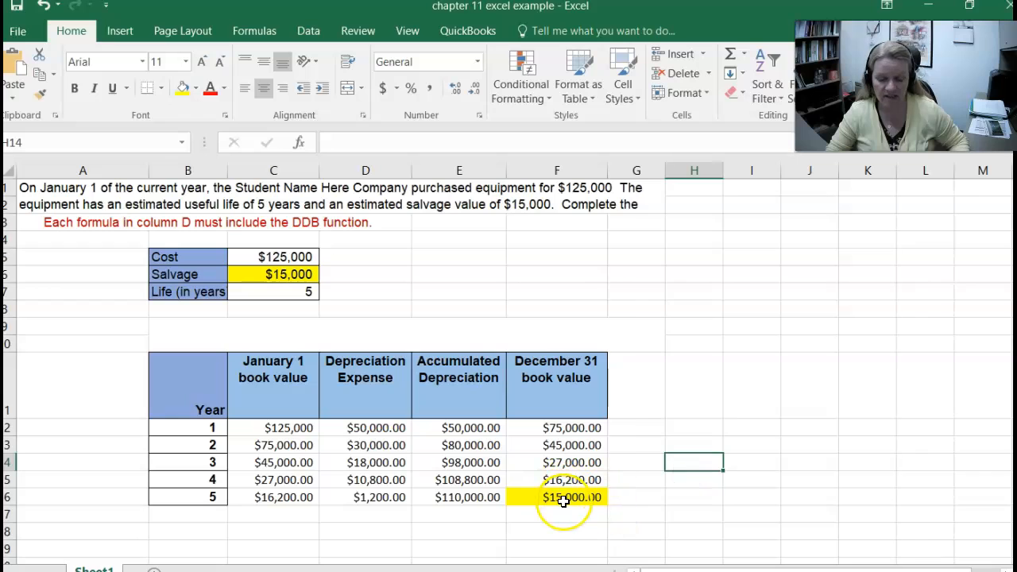